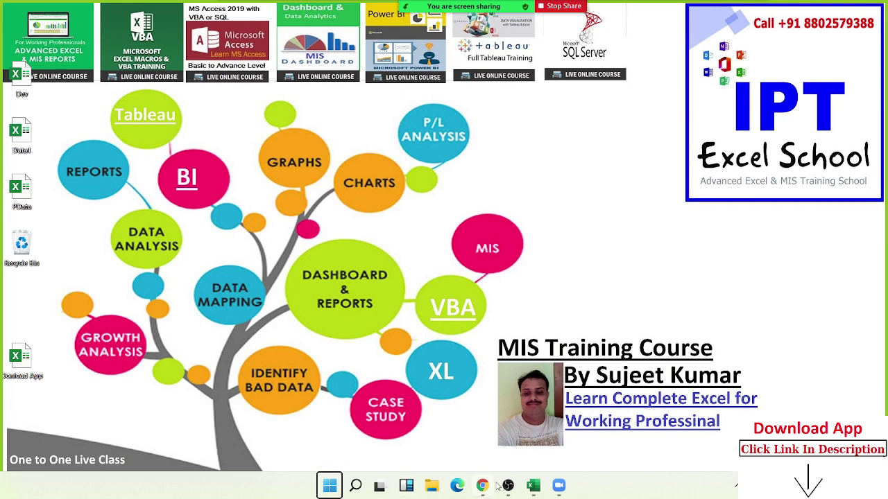
- Bring the Excel workbook Book1 to the front, showing the empty Sheet5
click(533, 486)
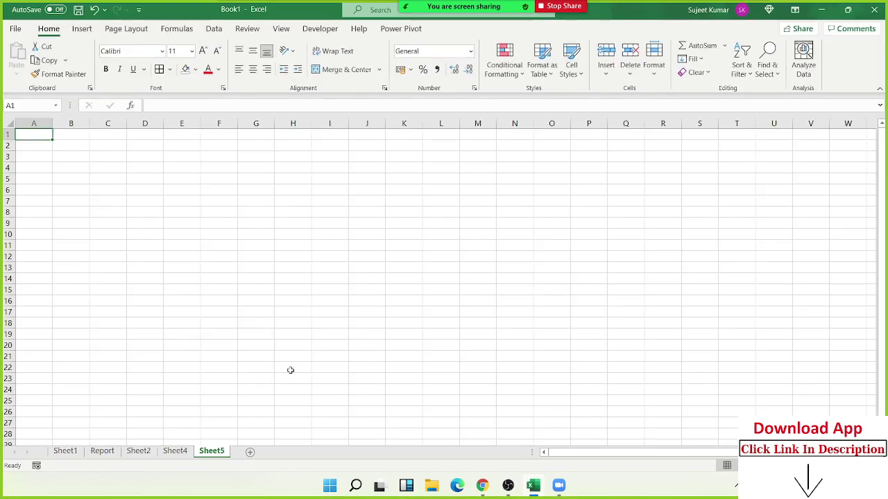
scroll(221, 305, up, 1)
scroll(221, 305, up, 2)
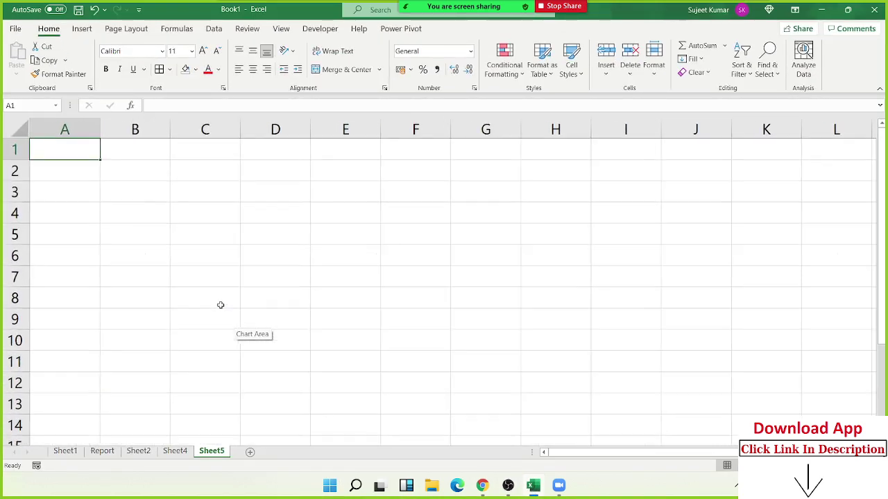
scroll(226, 307, up, 1)
scroll(226, 308, up, 1)
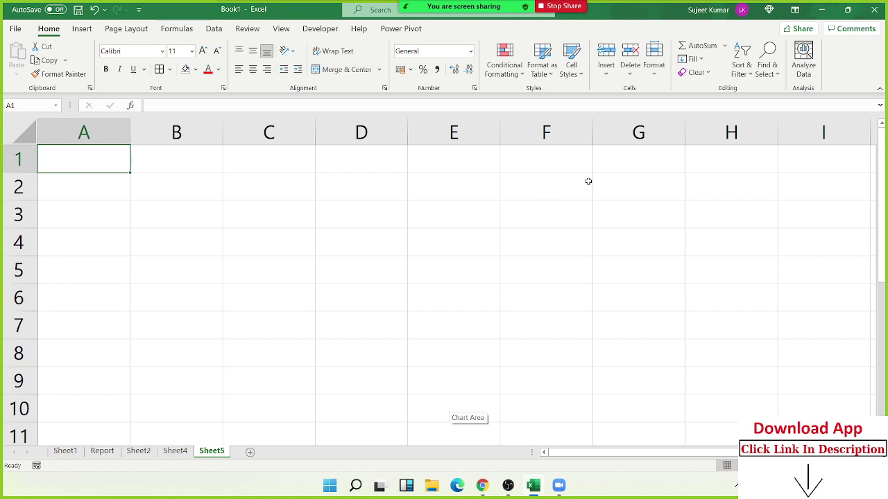
click(319, 28)
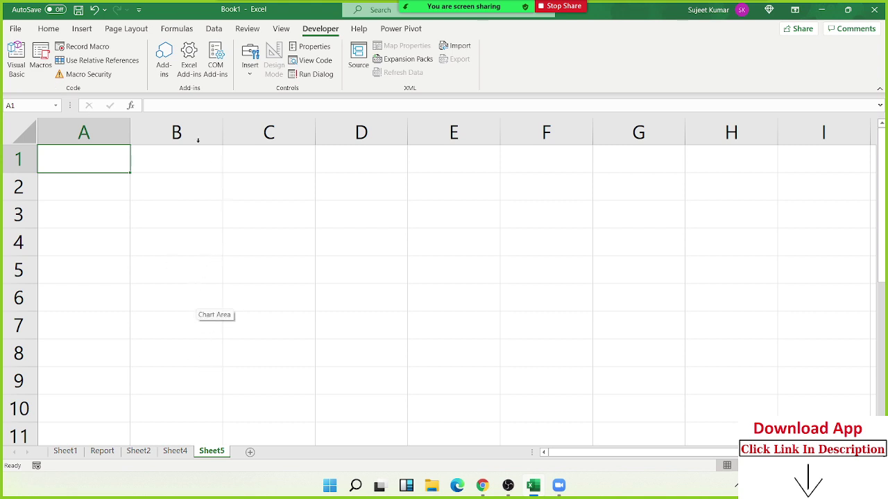
click(49, 29)
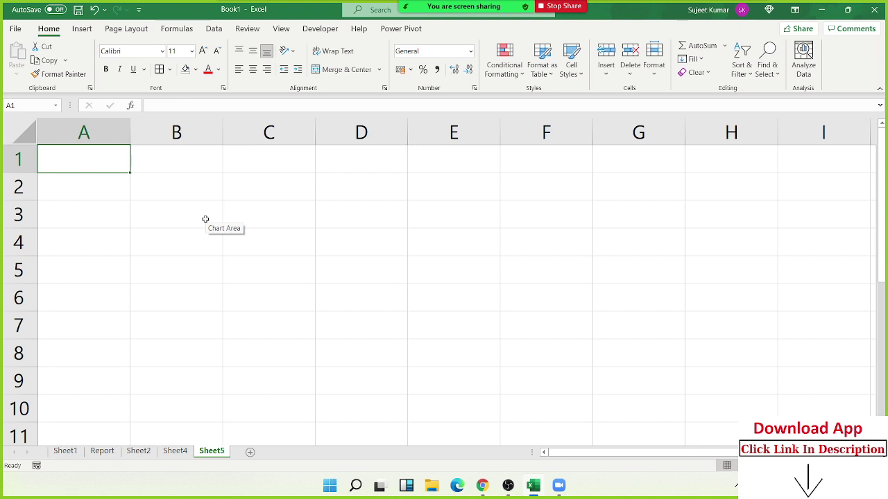
- Enter 20 in B2 and 30 in C2
key(Right)
key(Down)
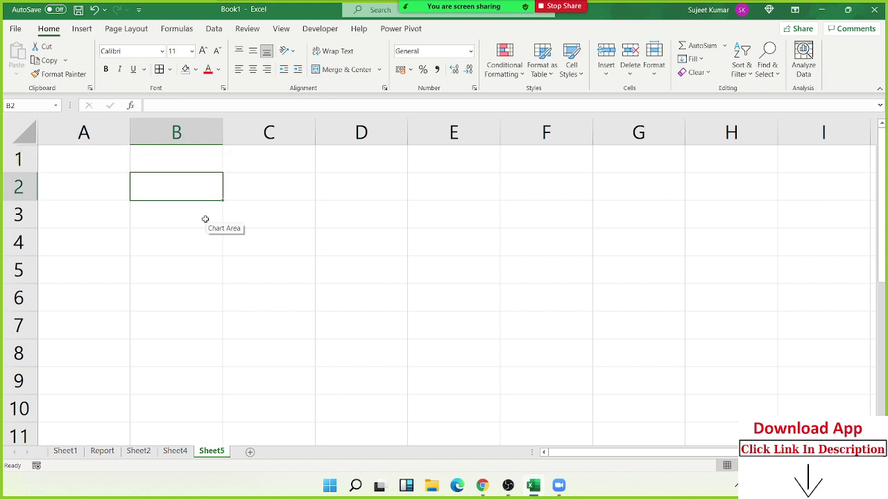
text(20)
key(Right)
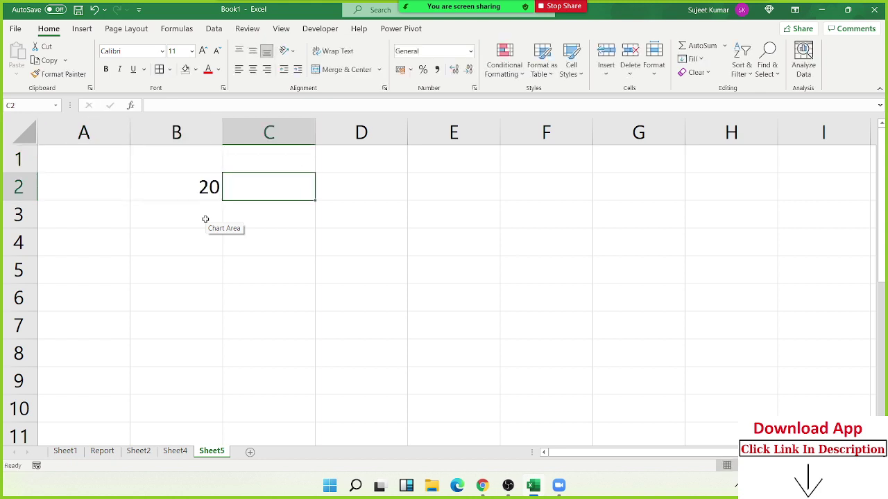
text(30)
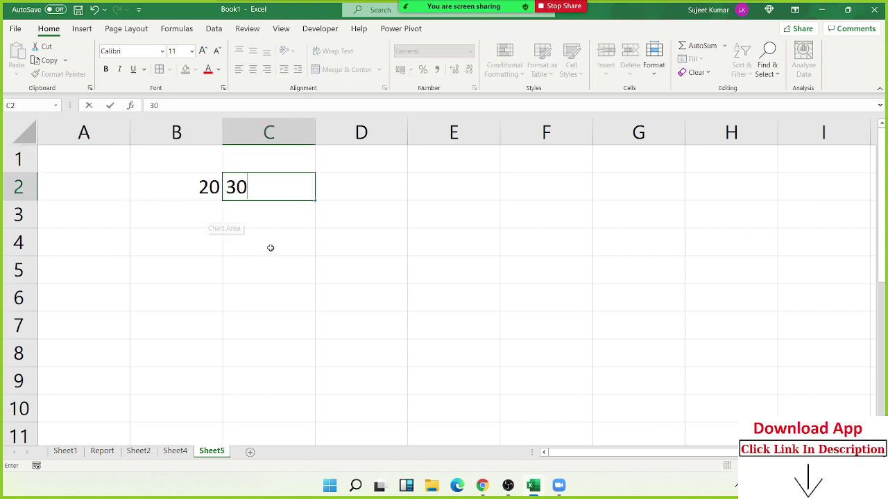
click(270, 247)
- Copy B2's 20, paste it plainly into C2, then undo that paste
click(184, 185)
key(ctrl+c)
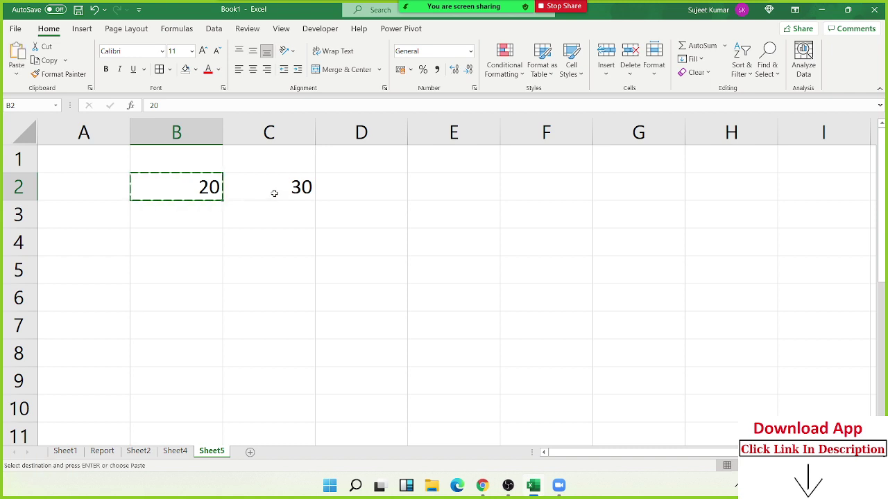
click(274, 193)
key(ctrl+v)
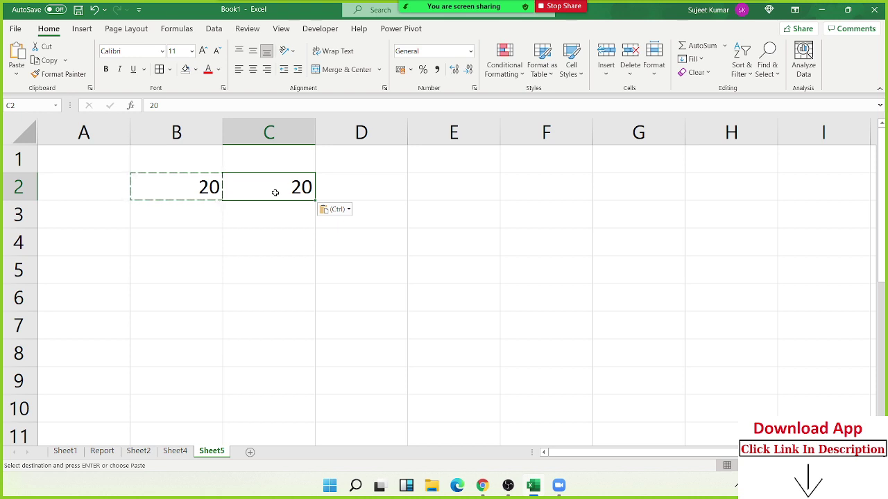
key(ctrl+z)
- Paste Special the copied 20 onto C2 with Add, turning 30 into 50
right_click(274, 193)
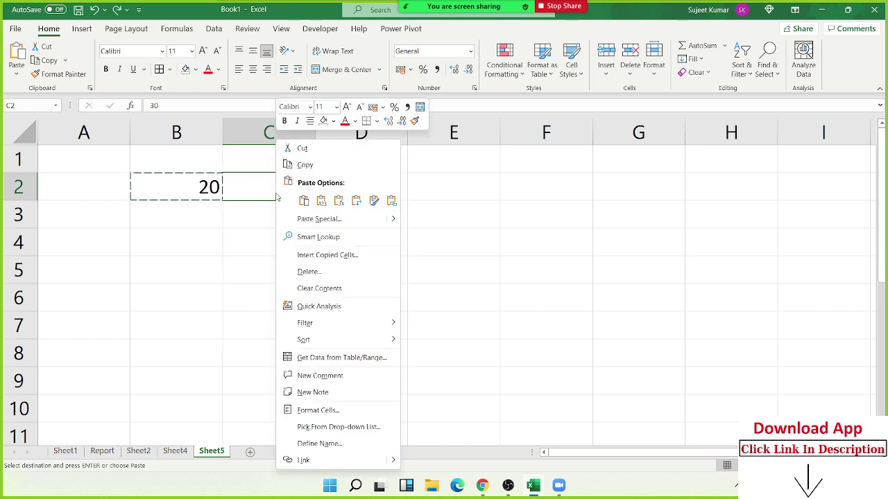
click(317, 220)
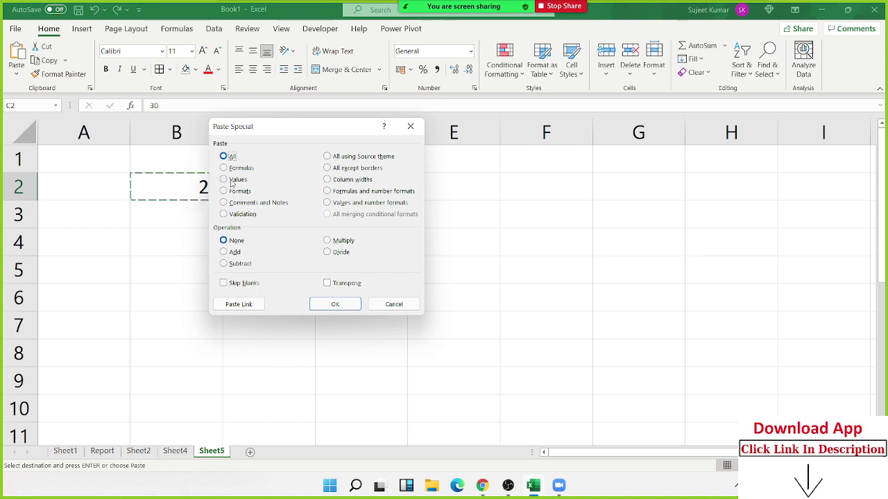
click(233, 252)
drag(290, 132, 495, 103)
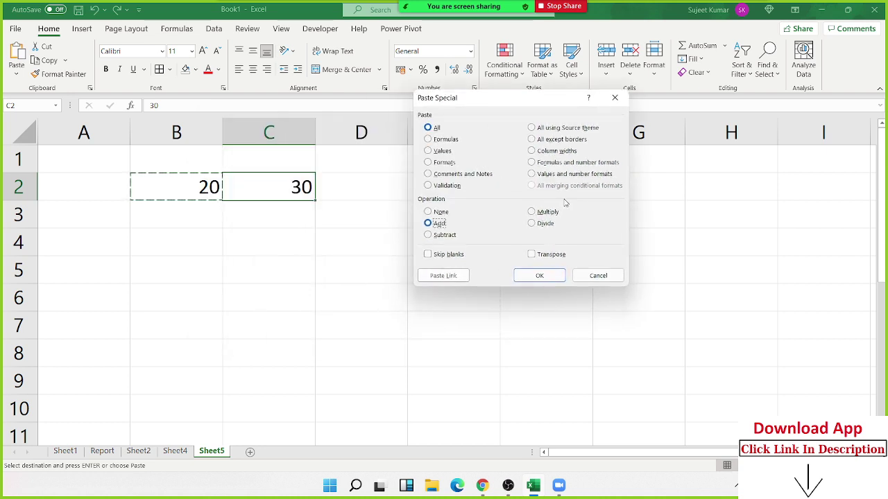
click(541, 277)
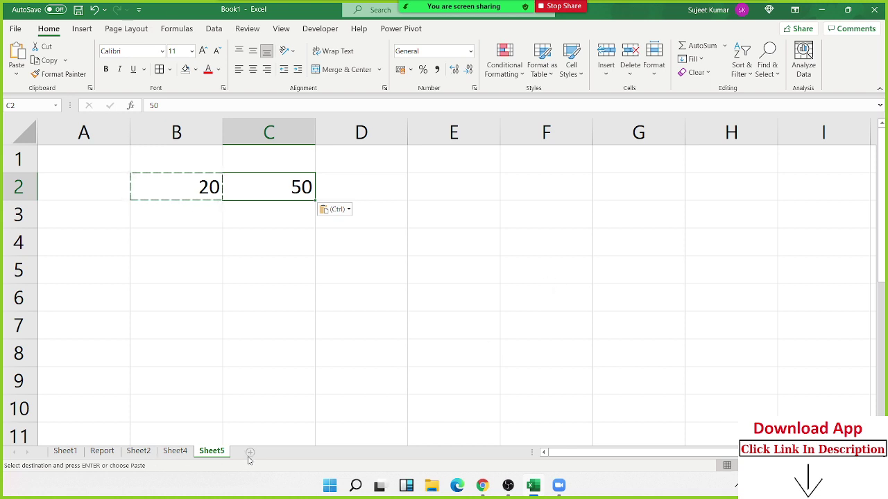
- Add a new Sheet6 and enter 20% in A1
click(275, 452)
scroll(196, 290, up, 3)
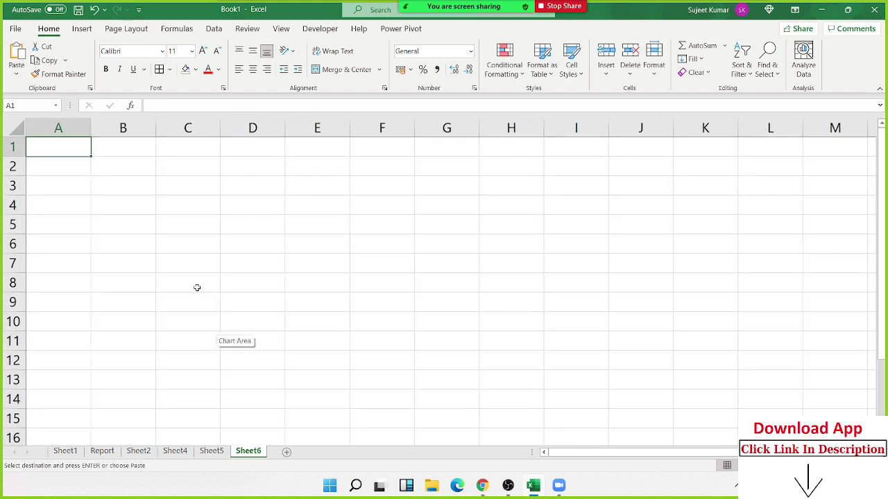
scroll(197, 286, up, 1)
scroll(197, 287, up, 2)
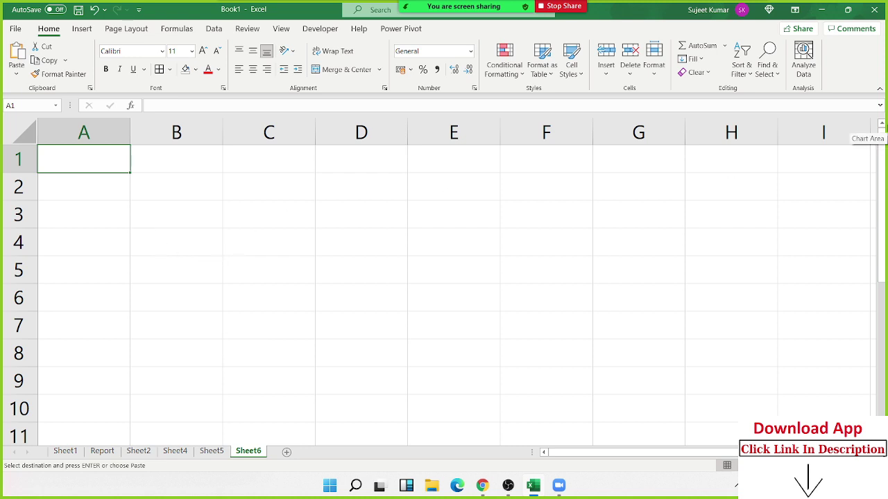
text(20%)
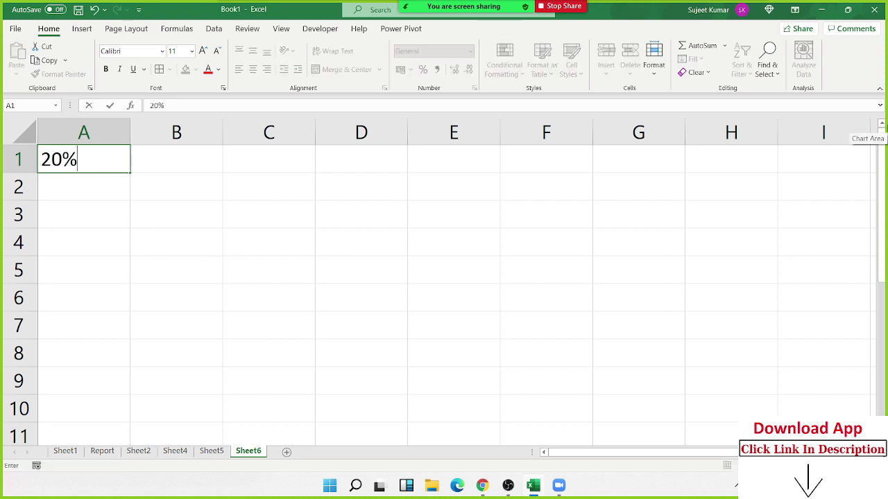
key(Return)
click(84, 158)
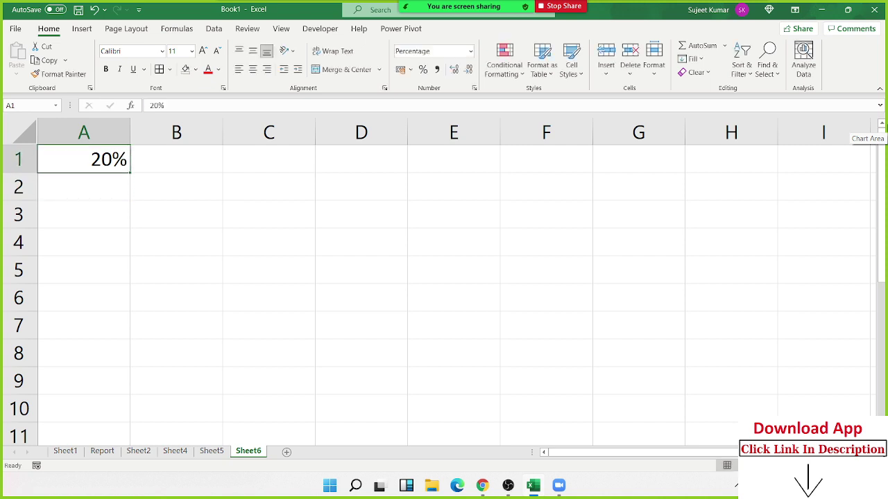
- Enter 20 in B1 and apply Percent Style, showing 2000%
click(176, 159)
text(2)
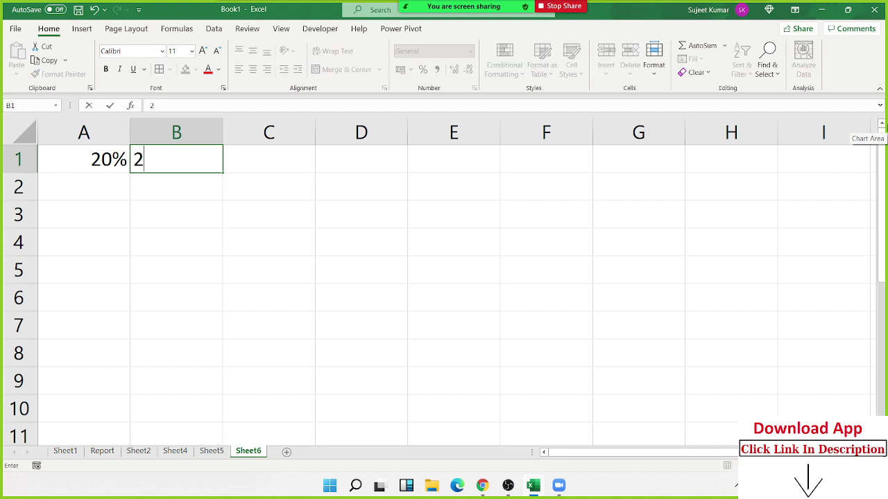
text(0)
key(Return)
key(Up)
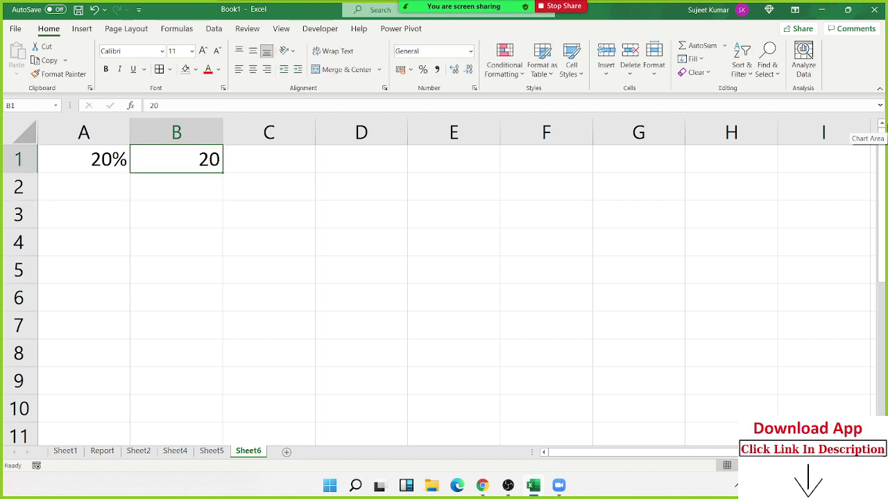
click(423, 69)
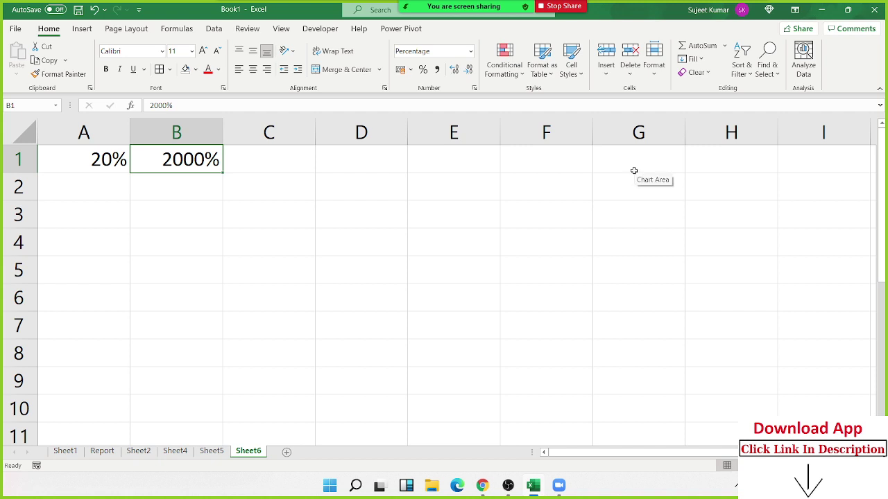
- Type the note 1=100% in B2
key(Down)
text(1)
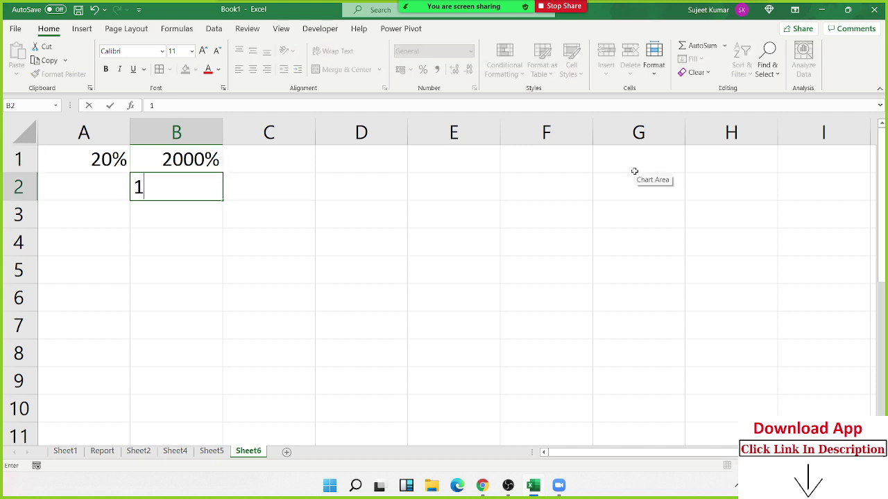
text(=100)
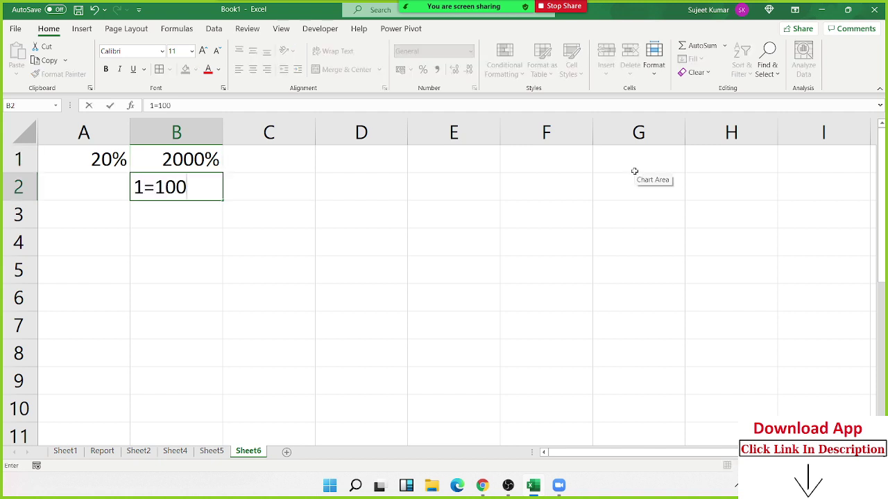
text(%)
key(Return)
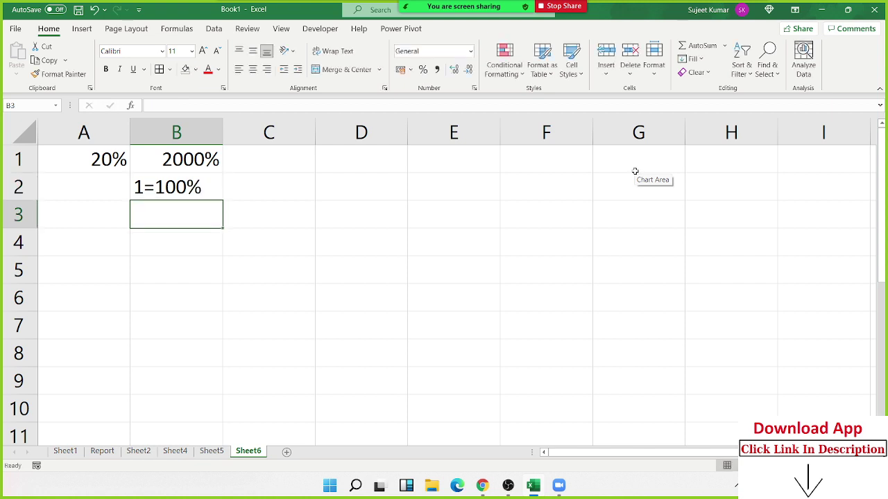
- Enter 0.20 in C1 and format it as a percentage, showing 20%
key(Up)
key(Up)
key(Right)
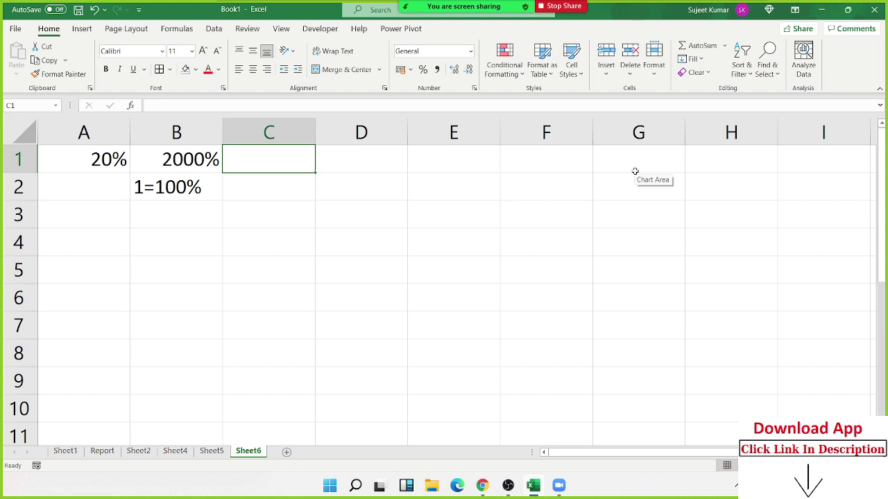
text(0.20)
key(Return)
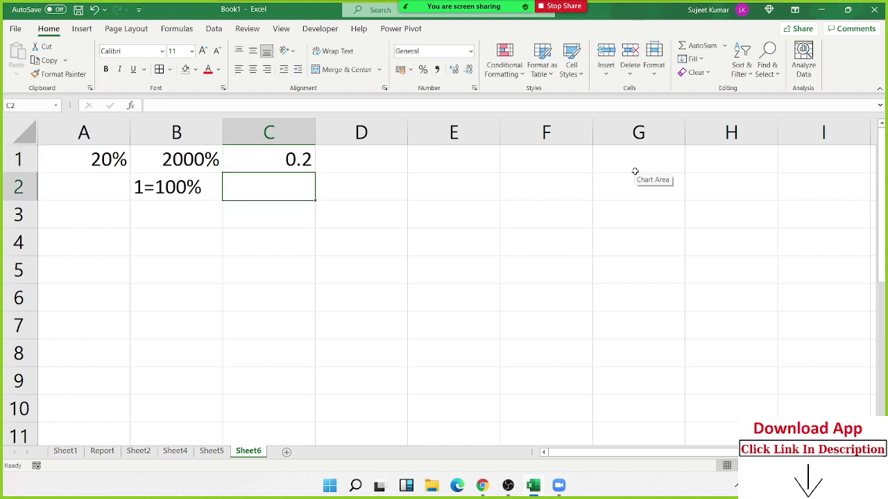
key(Up)
click(422, 69)
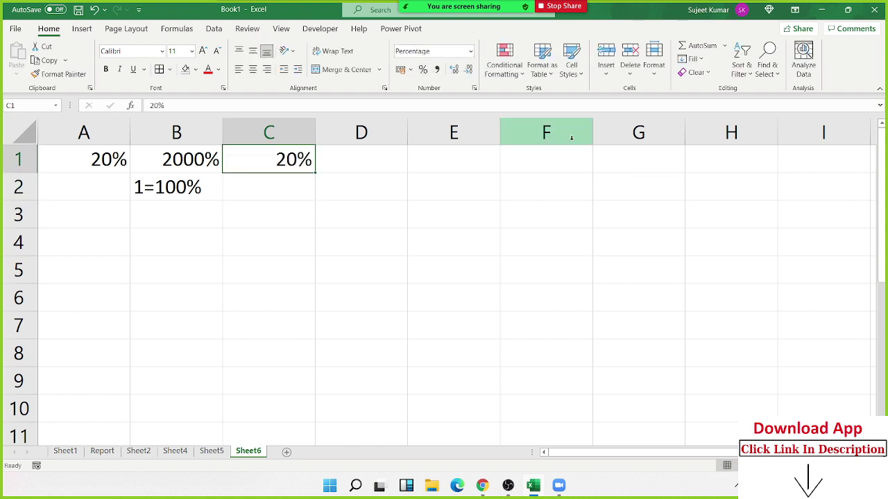
click(87, 242)
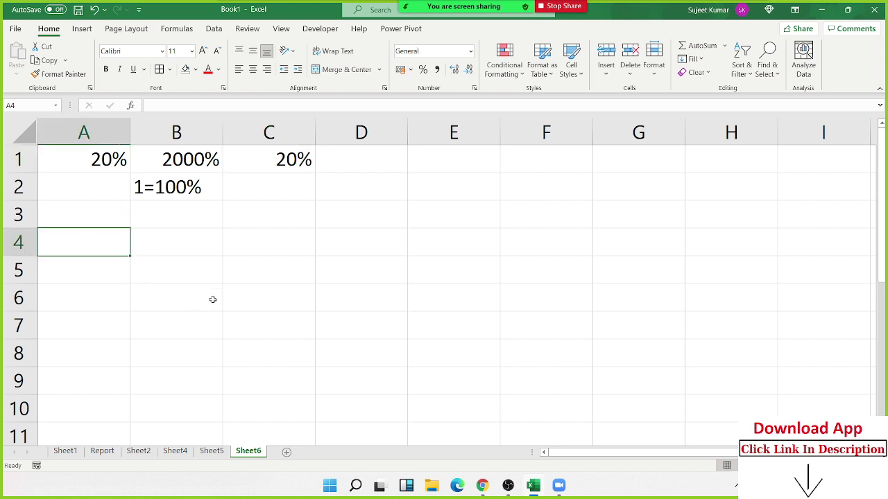
- Label A4 with % and fill A5:D10 with =RANDBETWEEN(10,90)
text(%)
key(Return)
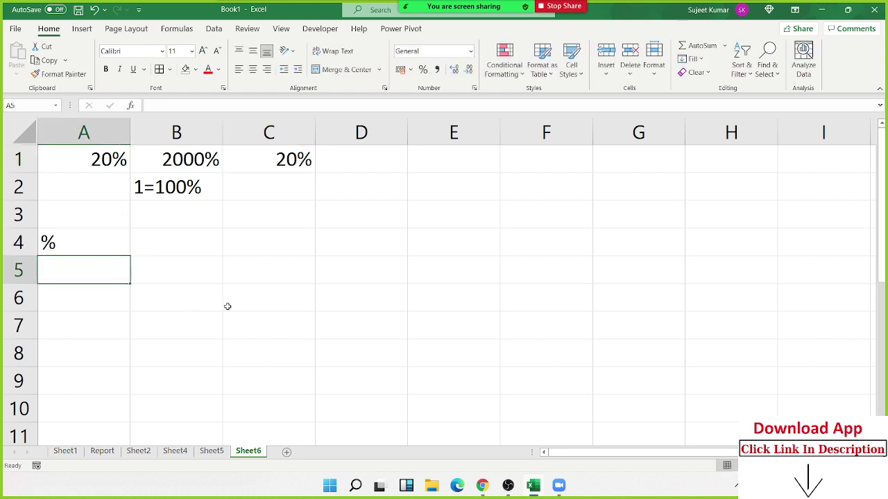
text(=ra)
key(Down)
key(Down)
key(Down)
key(Tab)
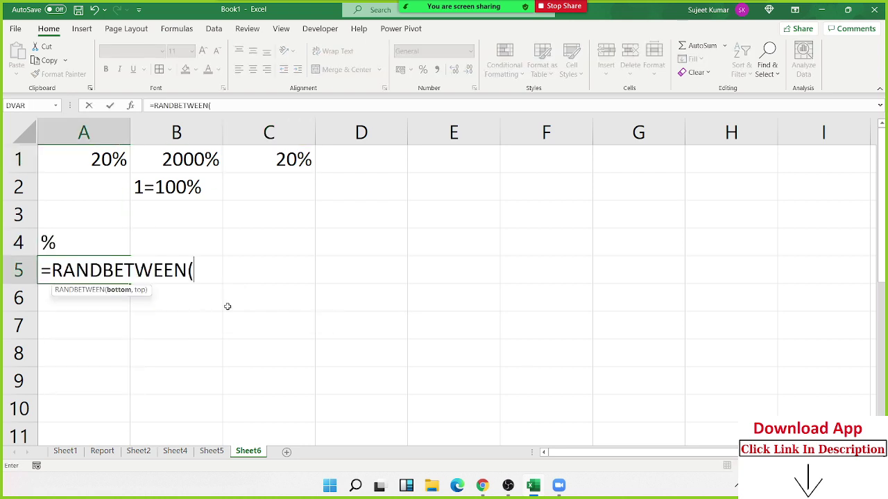
text(10,90)
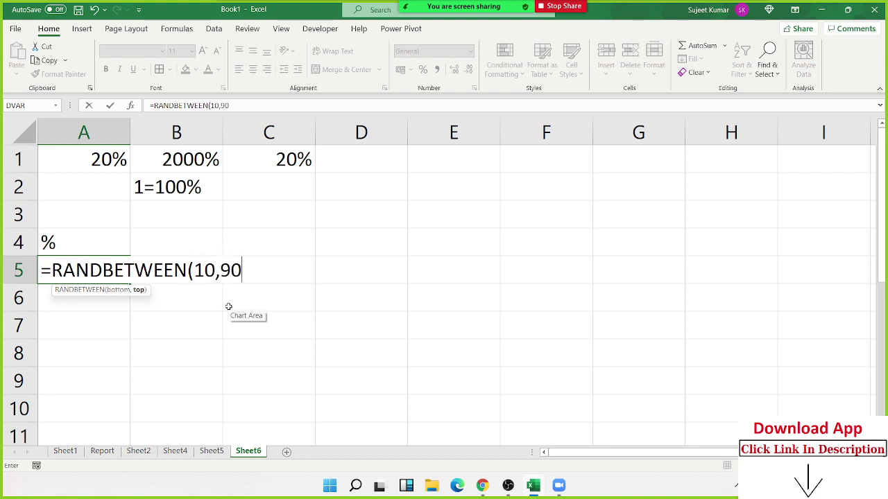
click(208, 330)
mouse_move(123, 278)
mouse_down()
mouse_move(282, 380)
mouse_move(360, 404)
mouse_up()
key(ctrl+Return)
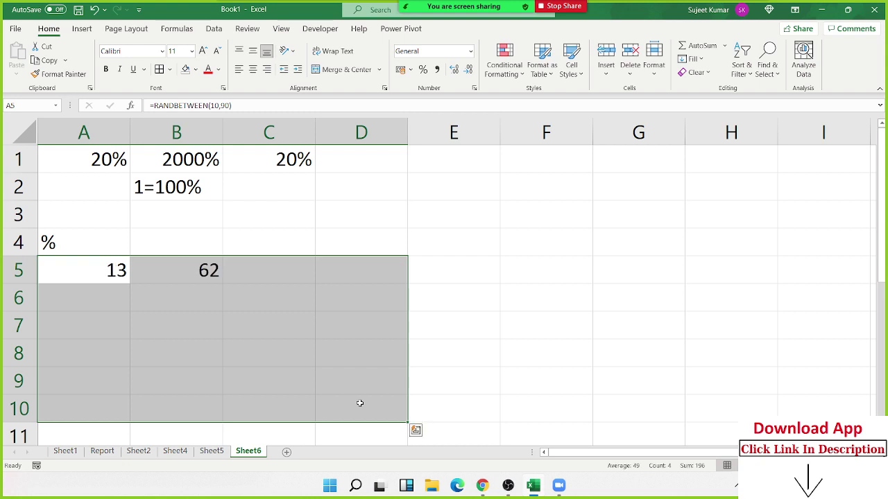
- Copy A5:D10 and paste it back as fixed values
key(ctrl+c)
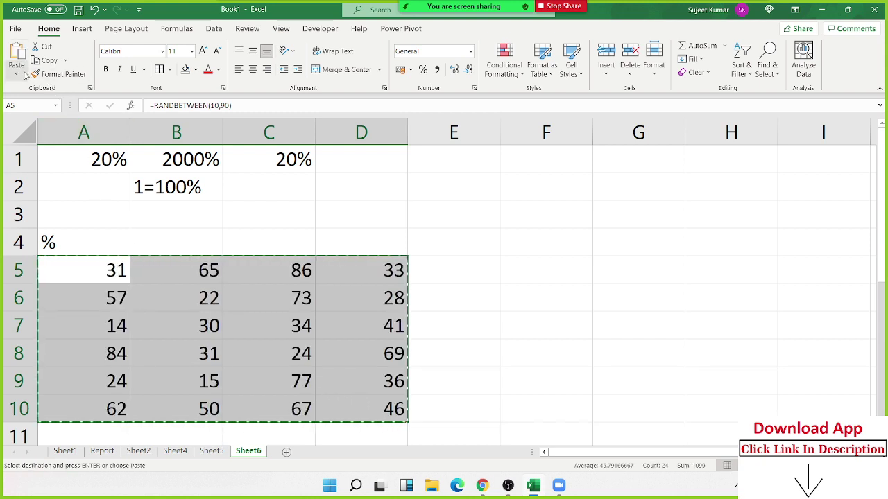
click(23, 74)
click(14, 161)
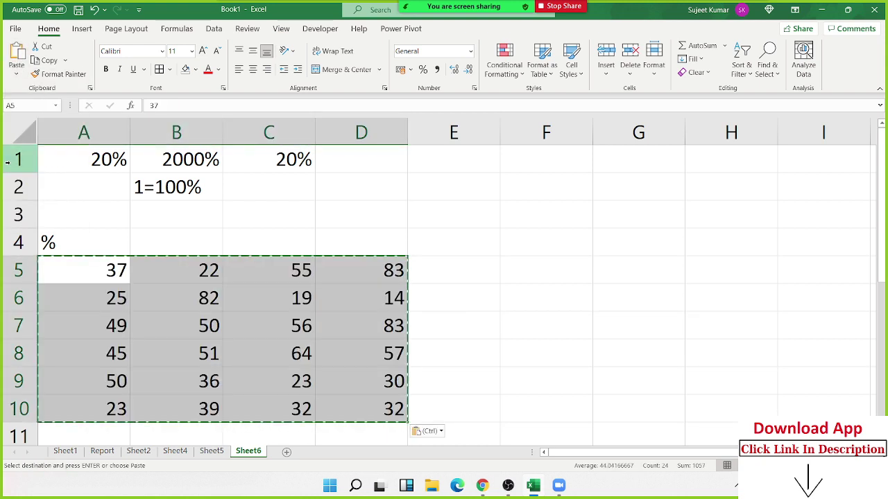
click(89, 274)
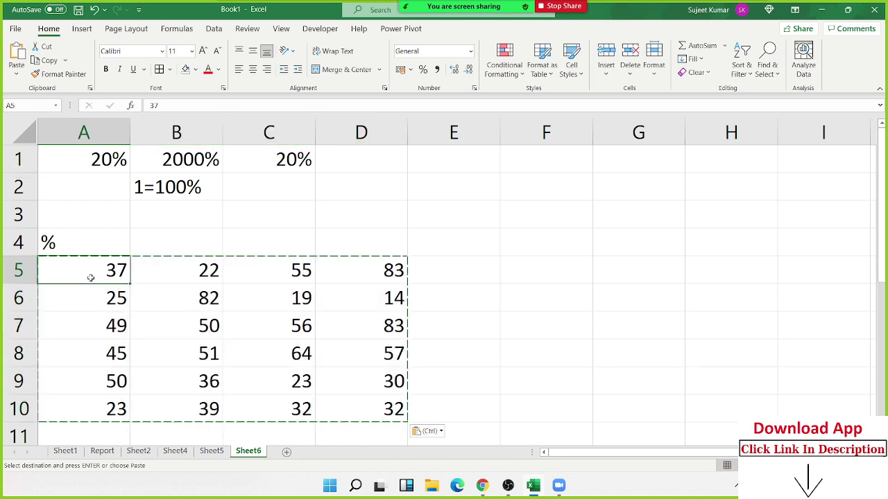
click(156, 286)
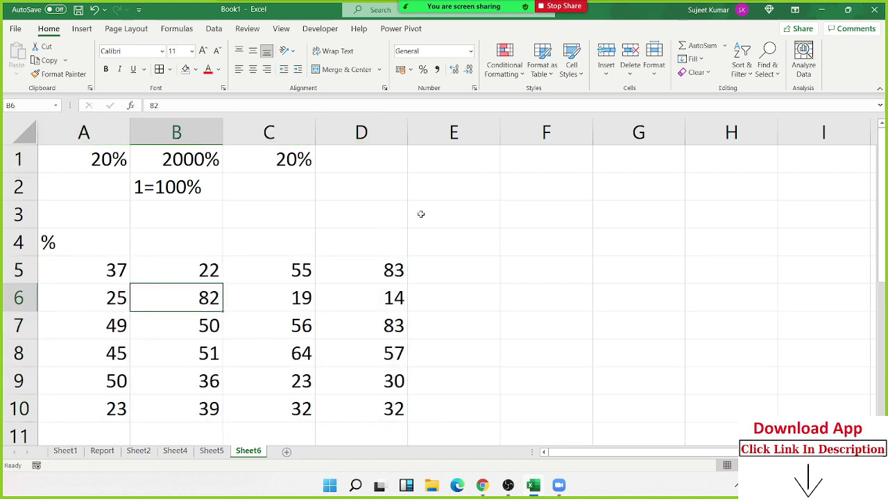
- Enter 500 in E3 and 37% in F3
click(471, 216)
text(500)
key(Tab)
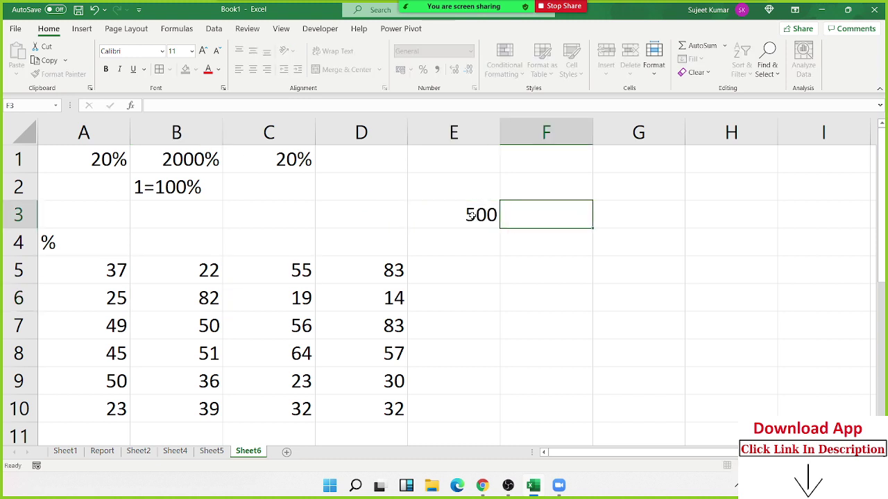
text(37)
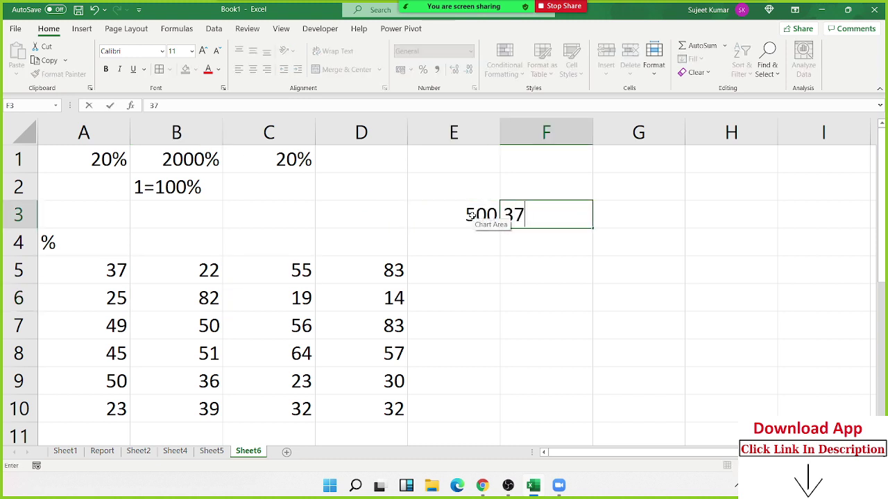
text(%)
key(Return)
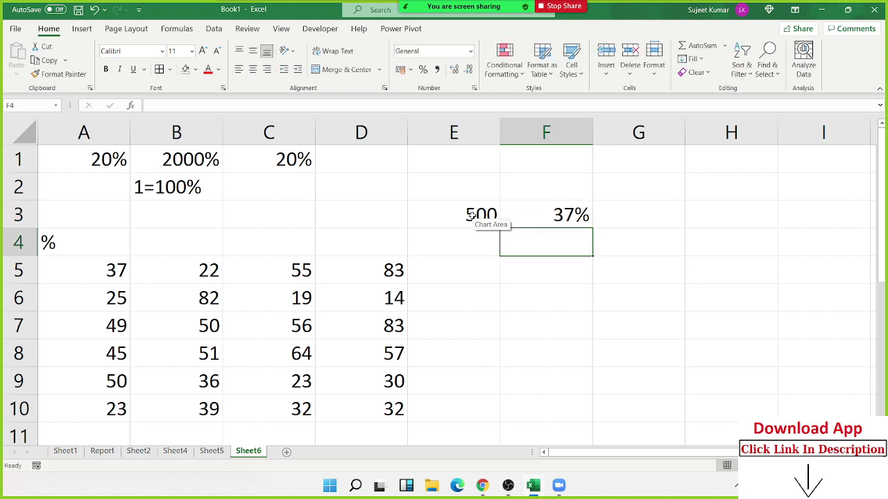
- Build the formula =E3*F3 in G3, giving 185
key(Up)
key(Right)
text(=)
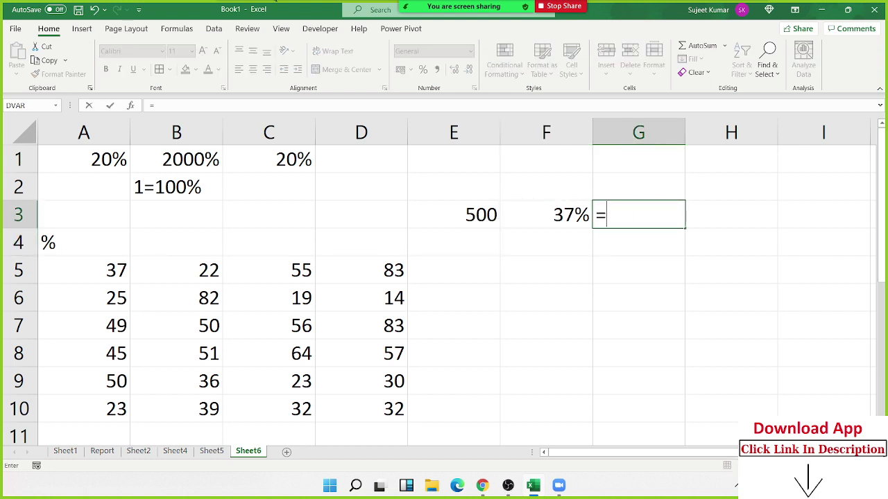
key(Left)
key(Left)
text(*)
- Enter a plain 37 in F4
key(Left)
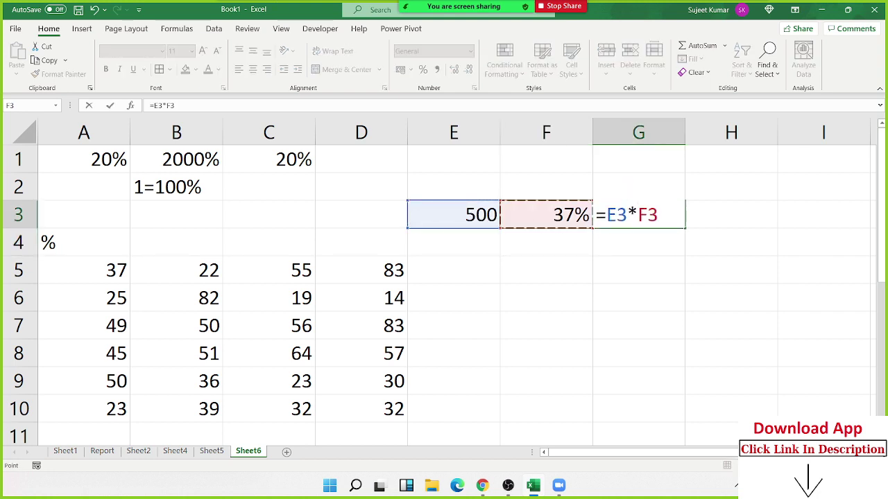
key(Return)
key(Up)
key(Left)
key(Left)
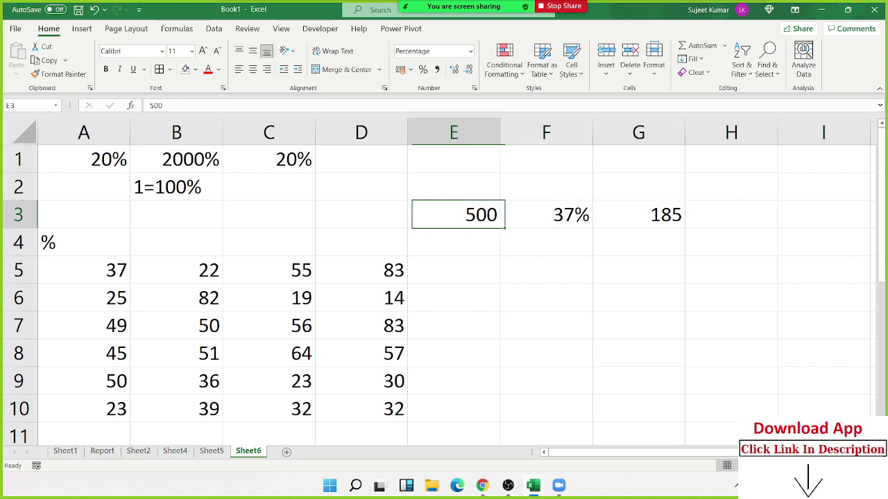
key(Down)
key(Right)
text(37)
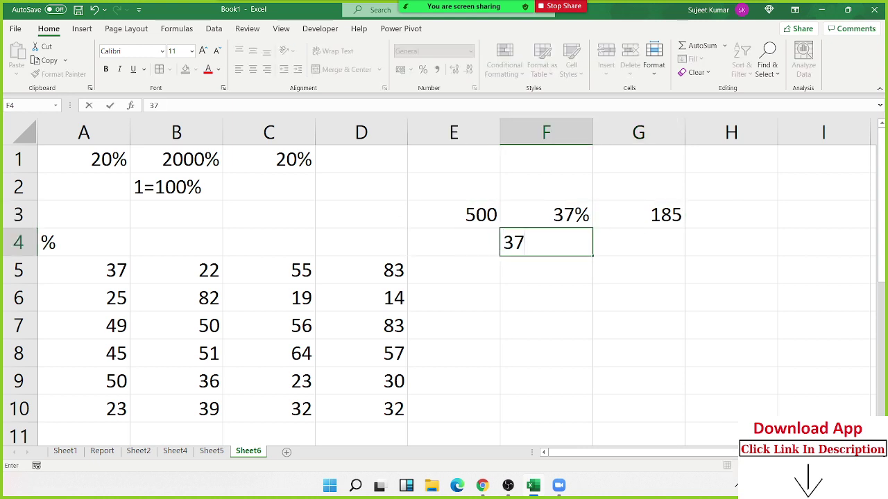
key(Right)
- Build =E3*F4/100 in G4, giving 185, and compare it with G3's formula
text(=)
key(Left)
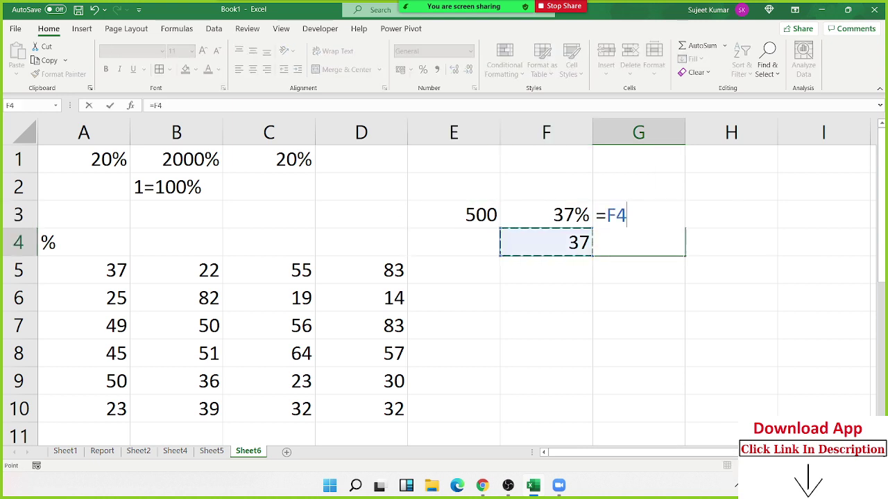
key(Up)
key(Left)
text(/)
key(Left)
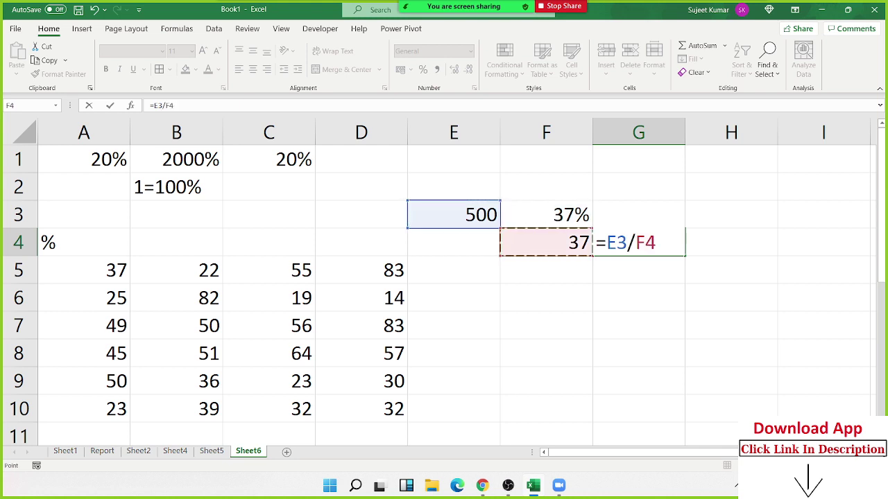
key(BackSpace)
key(BackSpace)
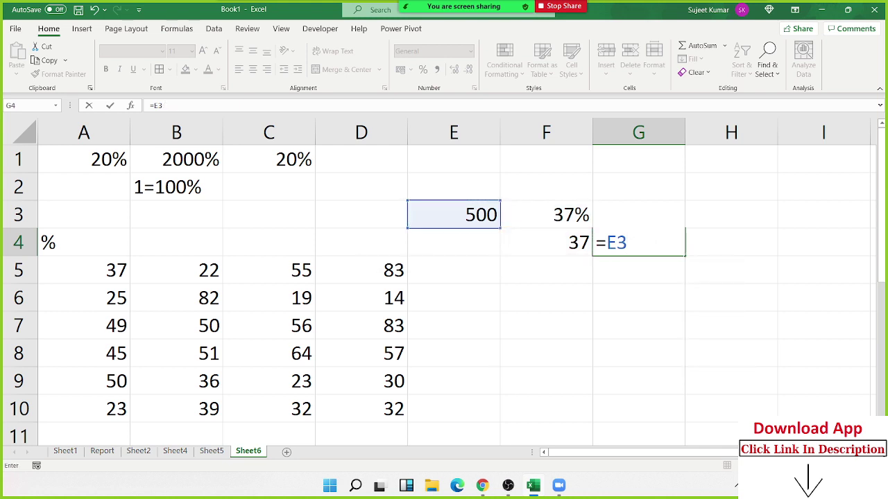
text(*)
key(Left)
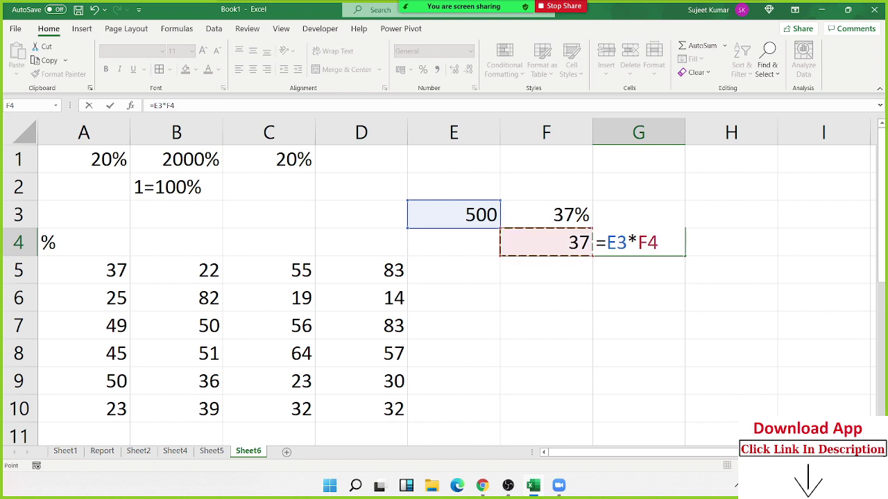
text(/10)
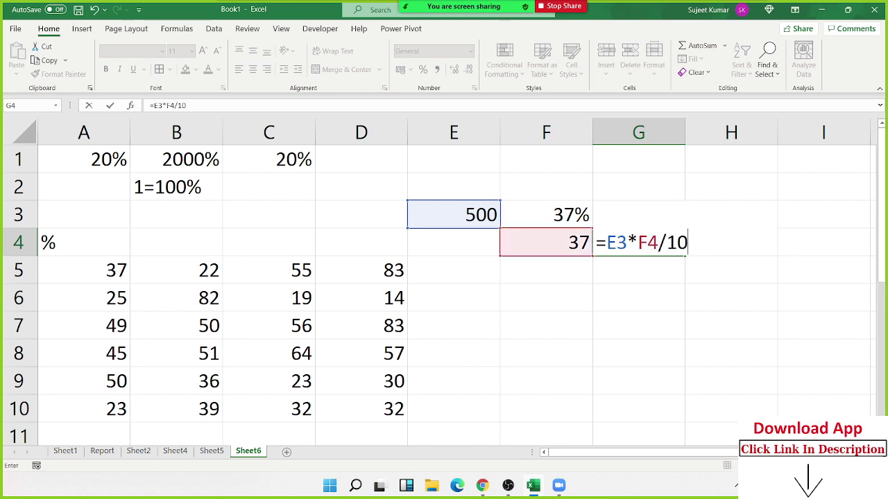
text(0)
key(Return)
key(Up)
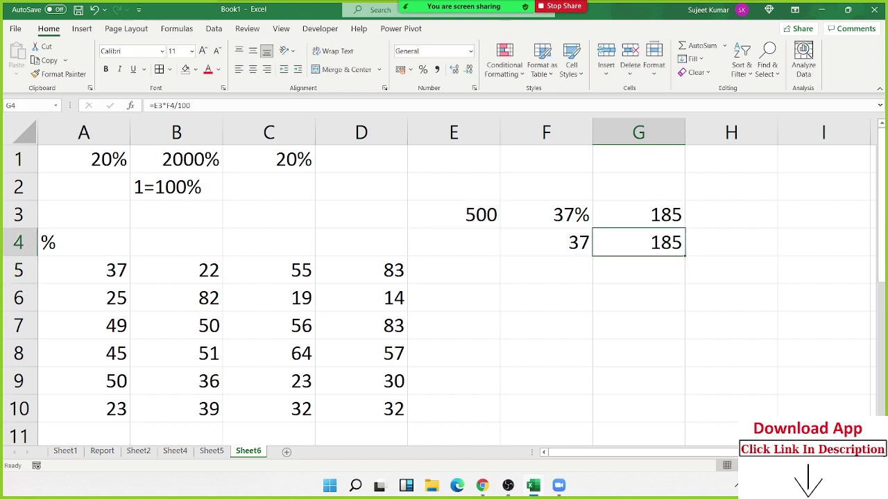
click(638, 215)
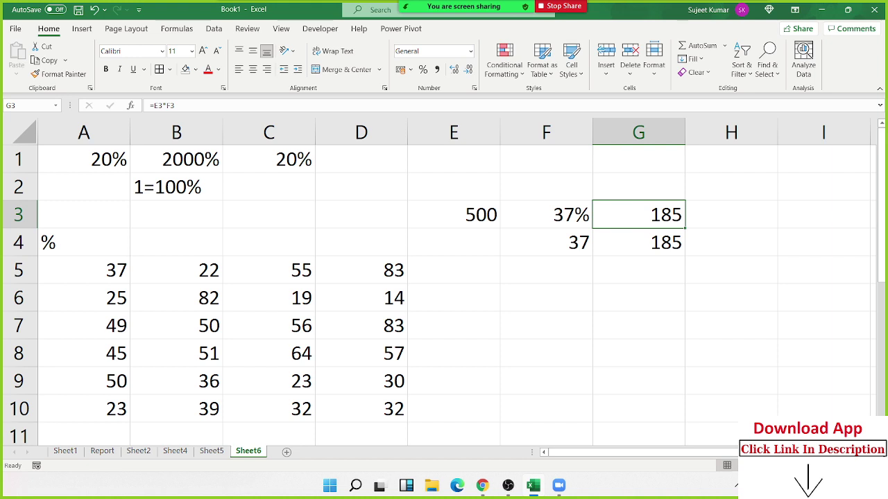
click(638, 242)
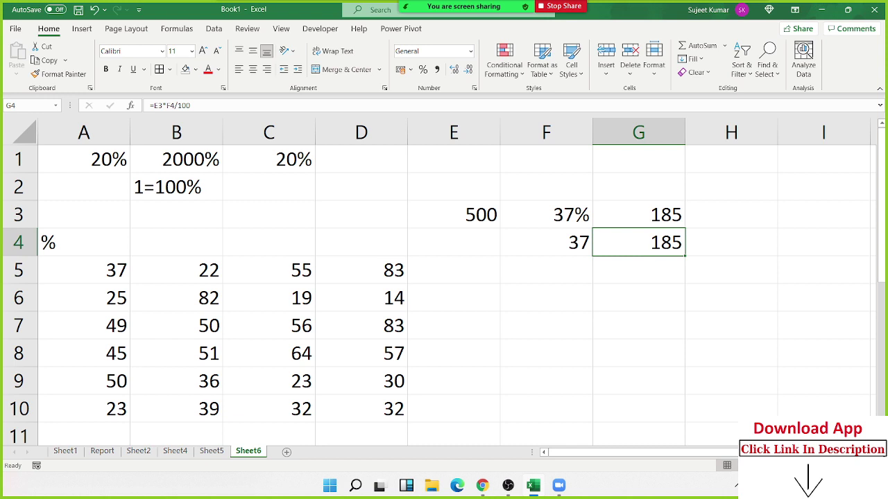
click(638, 214)
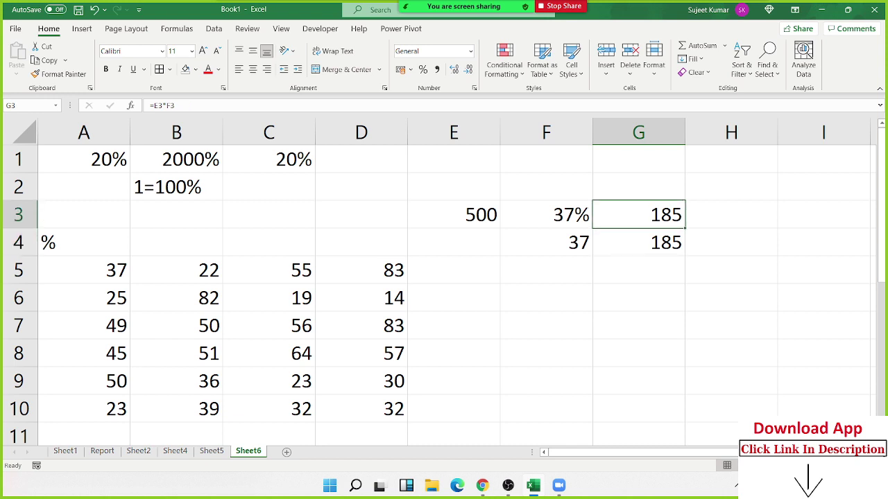
click(638, 242)
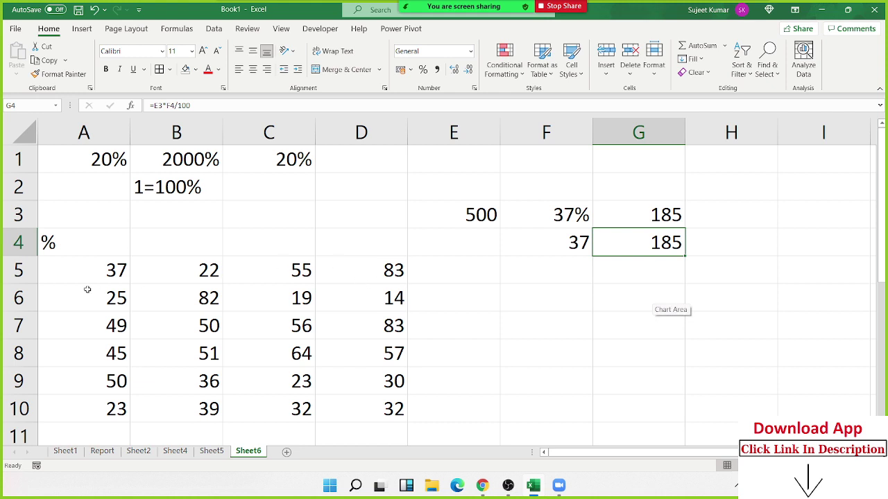
- Select A5:D10, then append % to A5's 37 and A6's 25, making 37% and 25%
click(111, 279)
drag(136, 291, 368, 406)
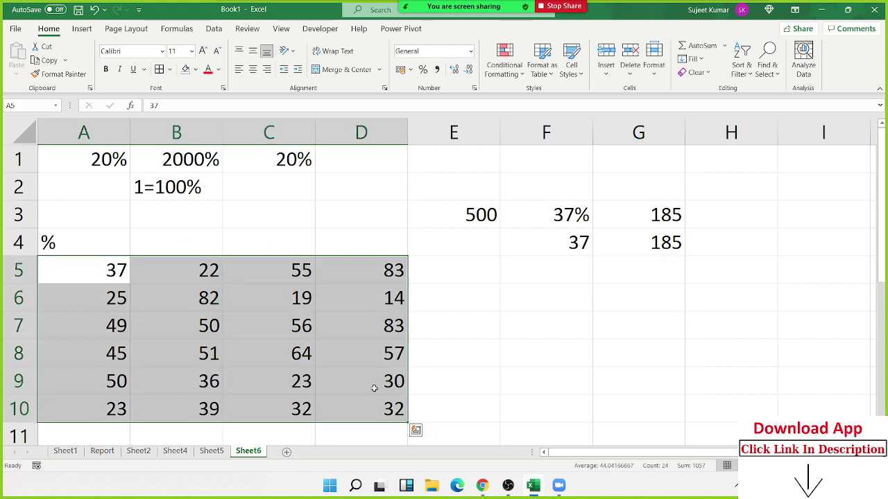
click(182, 297)
click(127, 266)
double_click(122, 270)
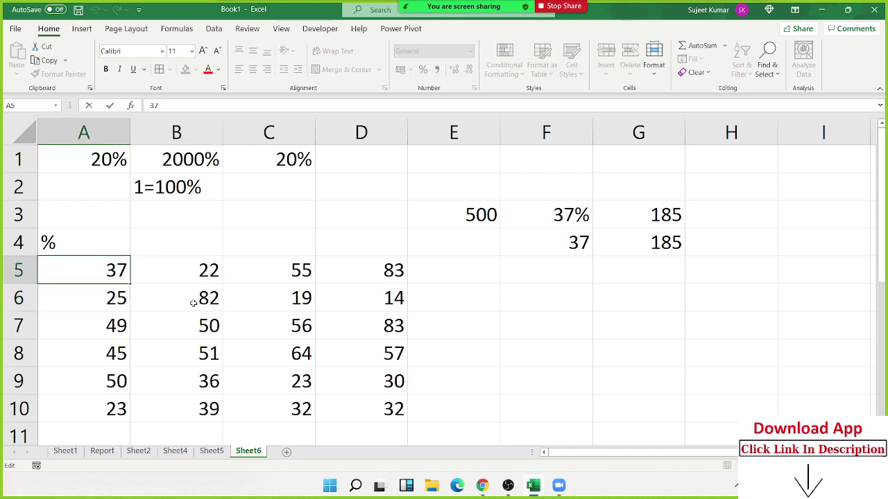
text(%)
key(Return)
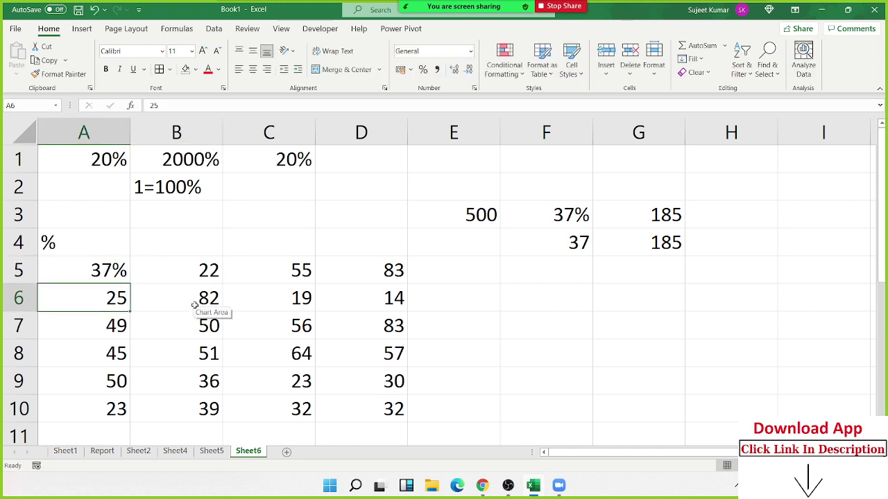
double_click(128, 297)
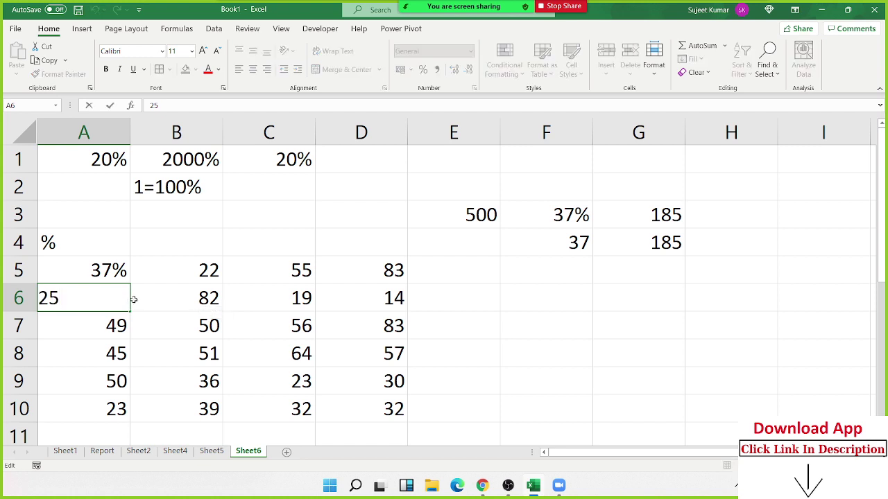
text(%)
key(Return)
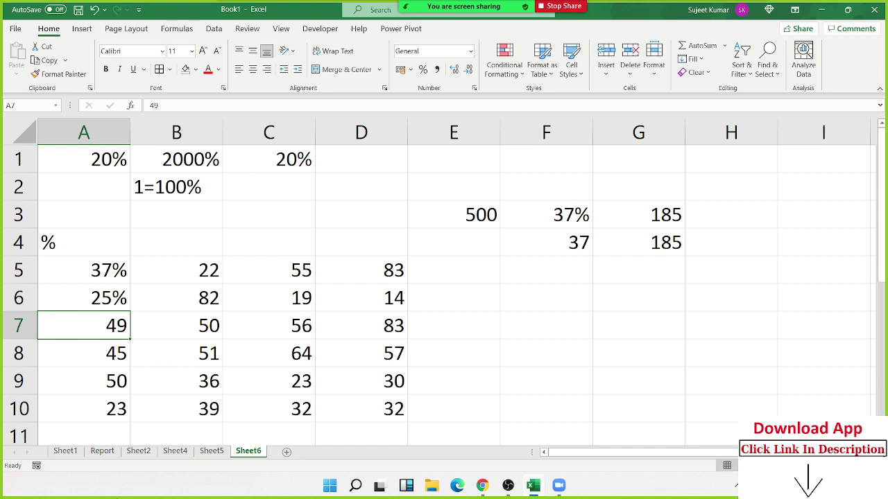
- Glance at Sheet5, then undo the % edits in A5 and A6 on Sheet6
click(216, 455)
drag(343, 251, 212, 167)
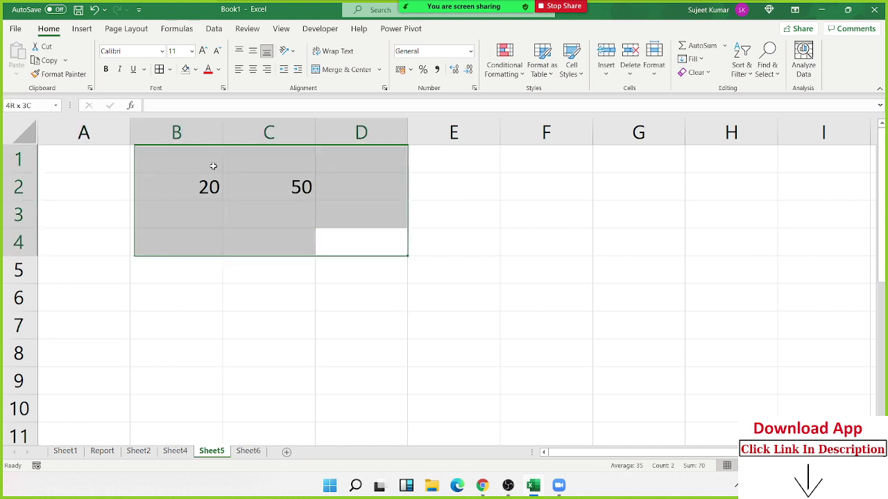
click(248, 451)
key(ctrl+z)
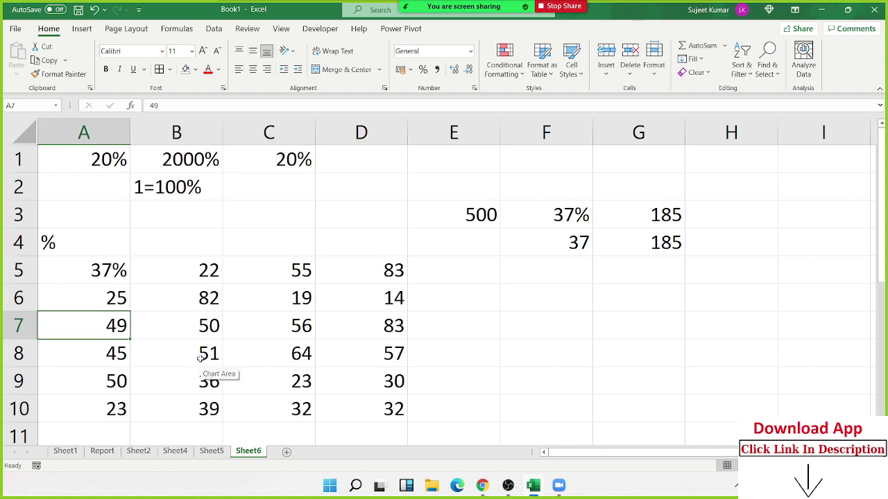
key(ctrl+z)
- Enter 100 in G6 and copy it
click(623, 292)
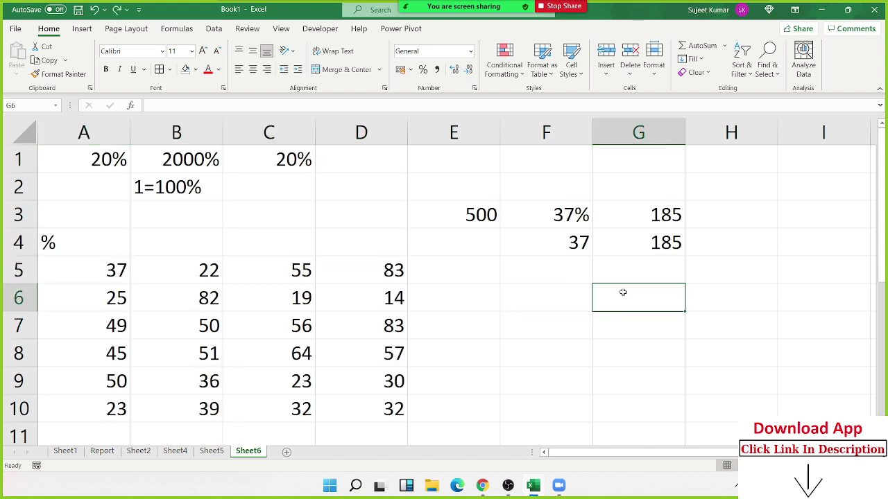
text(100)
key(Return)
click(622, 293)
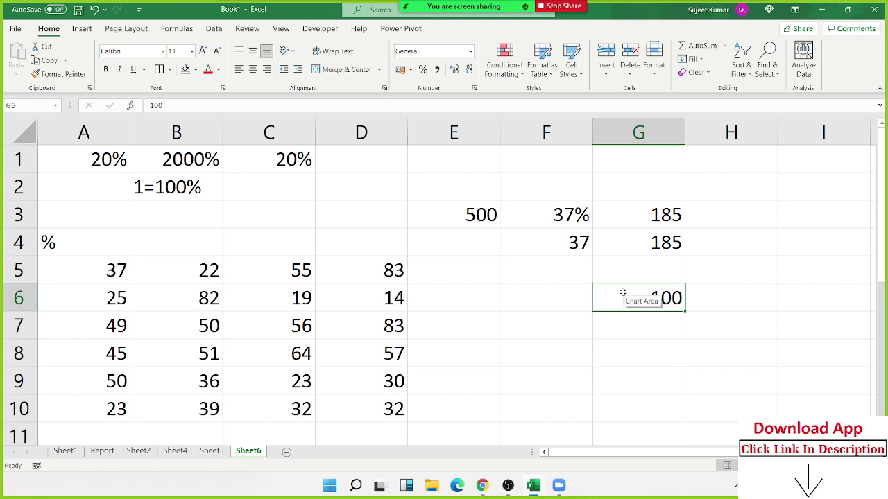
key(ctrl+c)
- Paste Special Divide the 100 onto A5:D10 and apply Percent Style
mouse_move(118, 270)
mouse_down()
mouse_move(323, 410)
mouse_move(350, 405)
mouse_up()
right_click(349, 399)
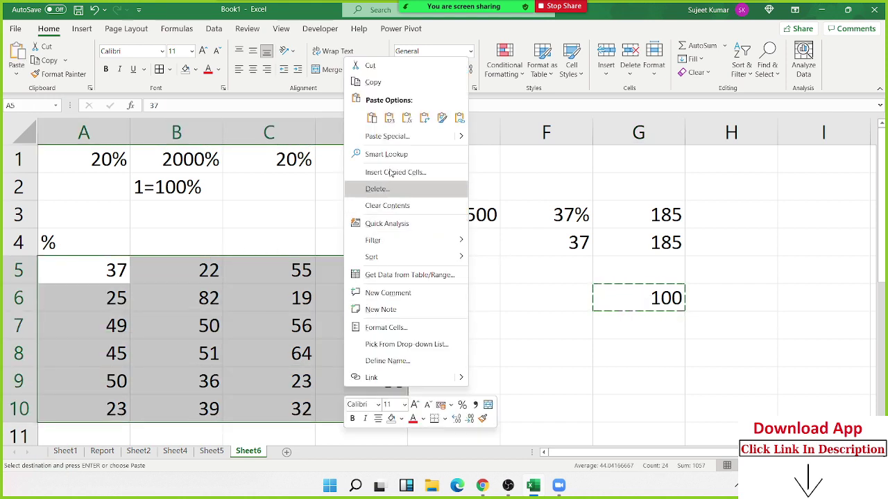
click(390, 137)
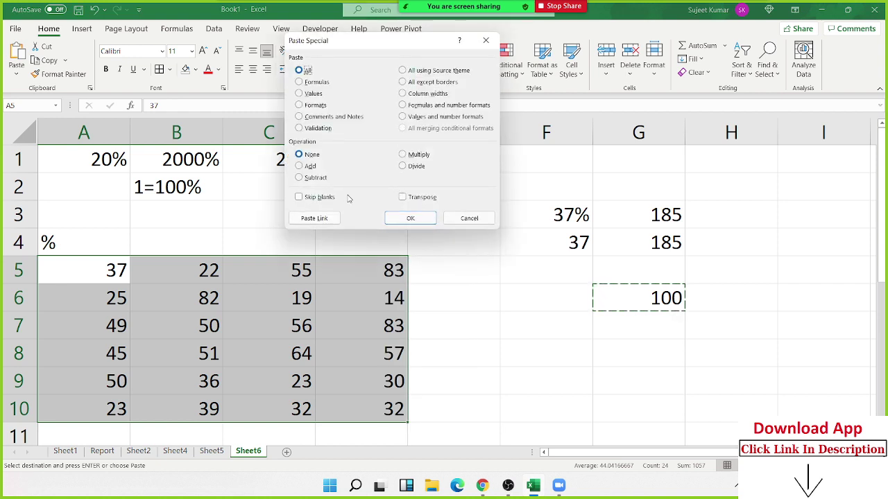
click(408, 167)
click(407, 218)
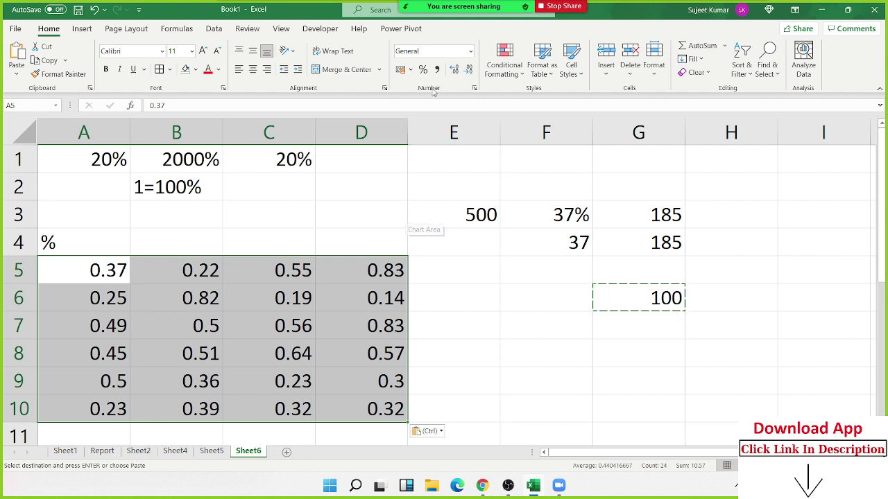
click(421, 70)
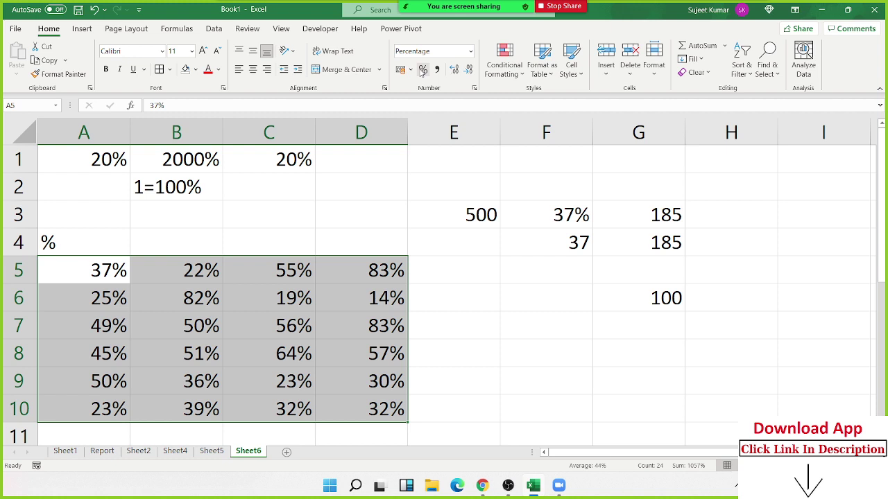
click(213, 451)
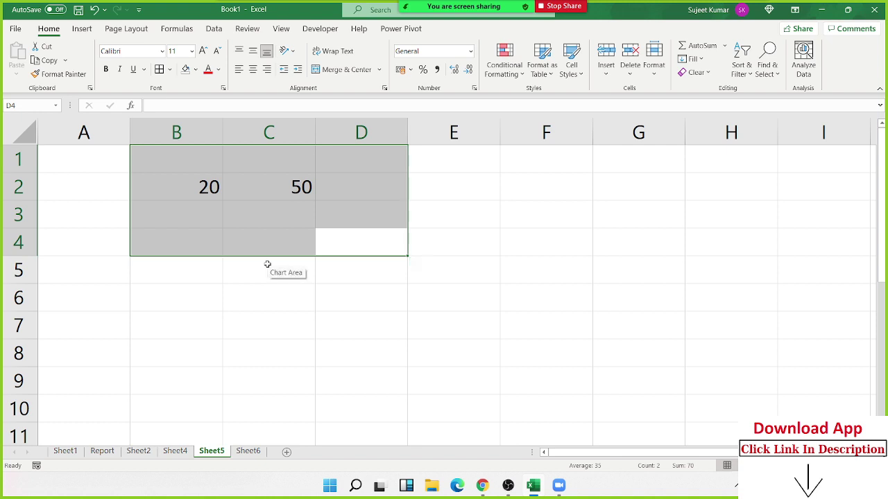
click(238, 454)
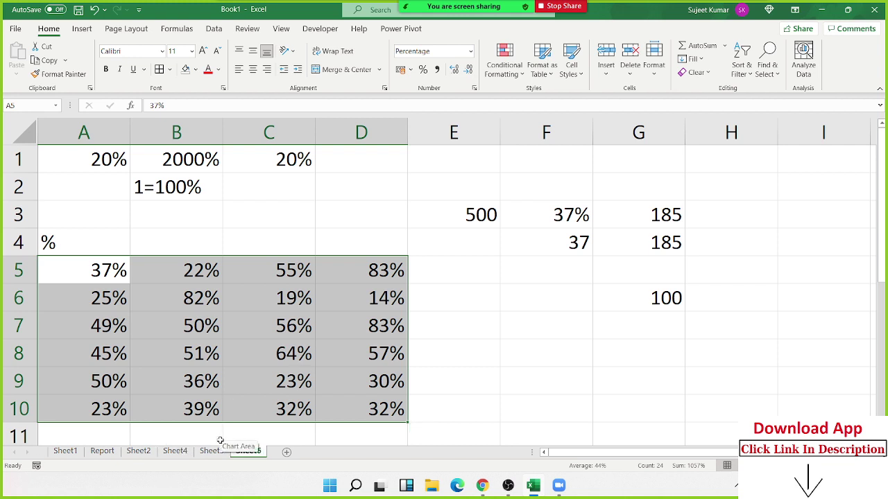
click(217, 452)
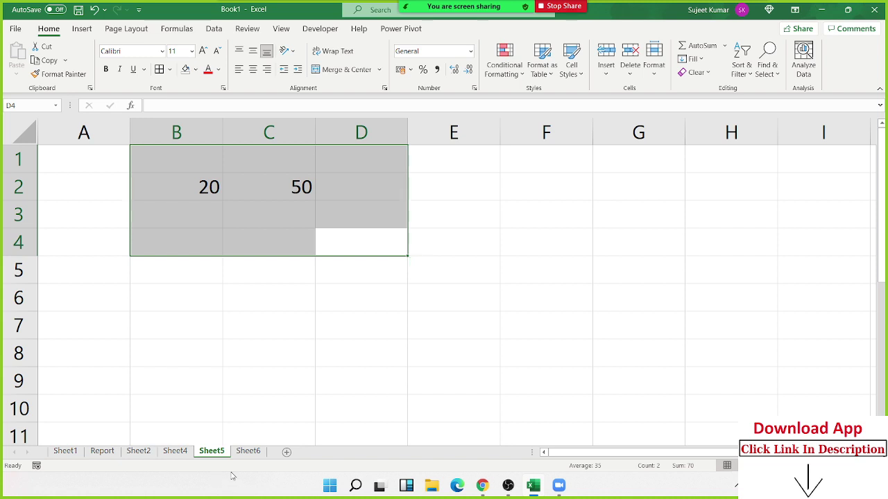
click(240, 457)
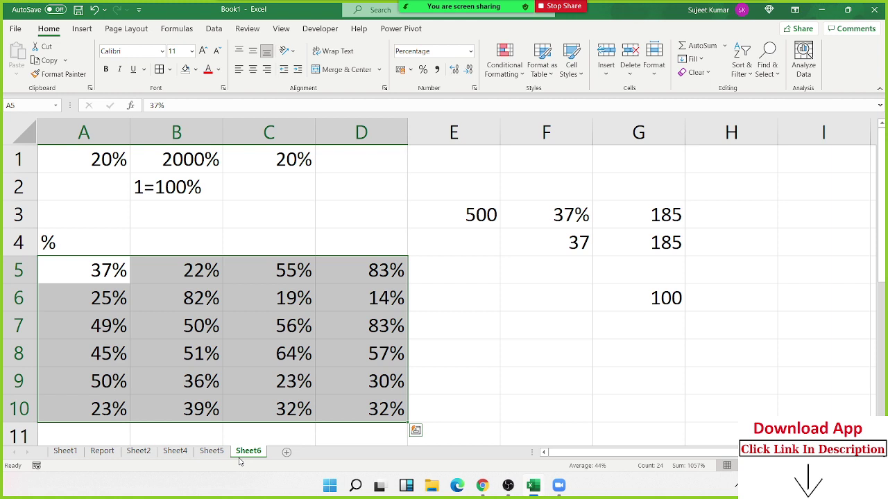
click(258, 452)
click(438, 326)
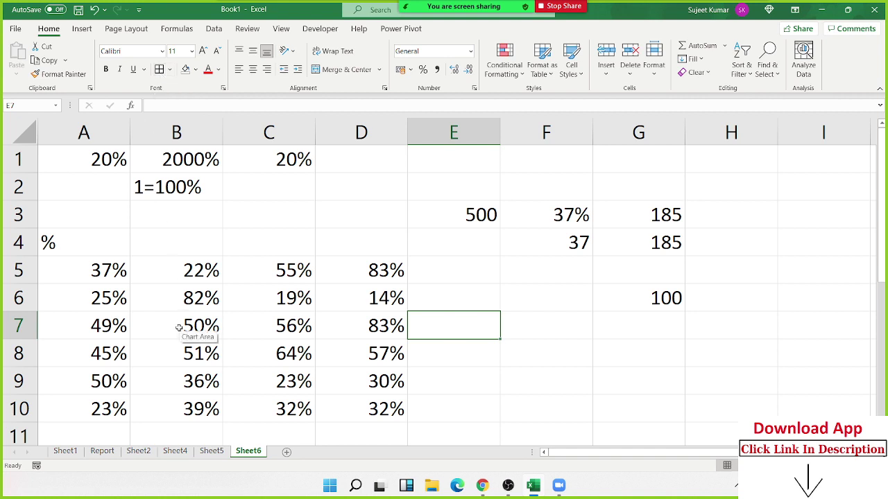
- Add borders to the A5:D10 percentage block on Sheet6
click(87, 279)
drag(127, 281, 374, 409)
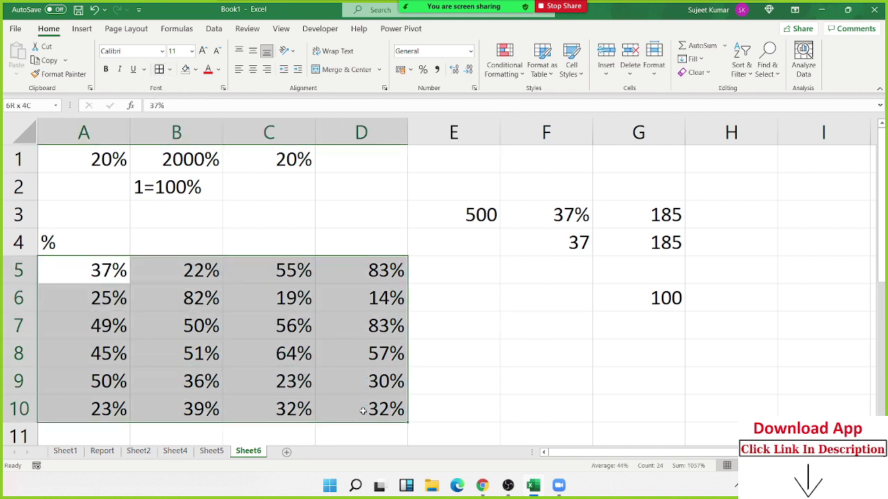
click(159, 76)
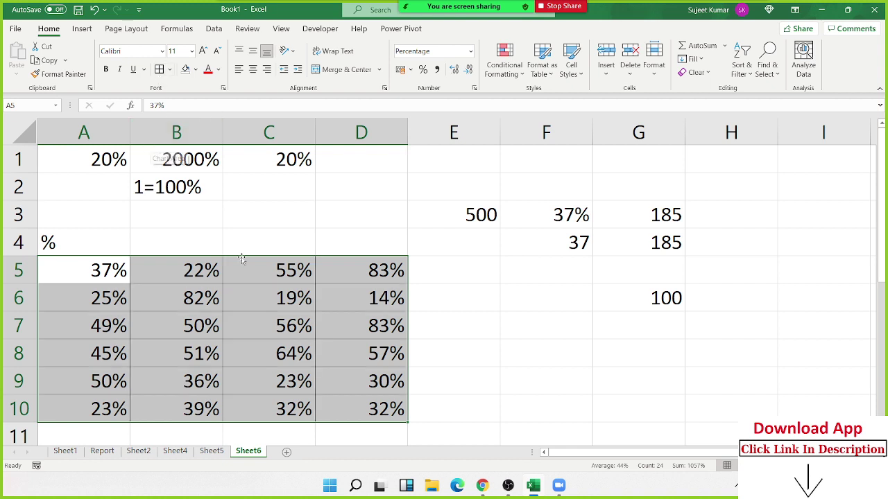
- On Sheet5, clear the old 20 and 50 values
click(211, 451)
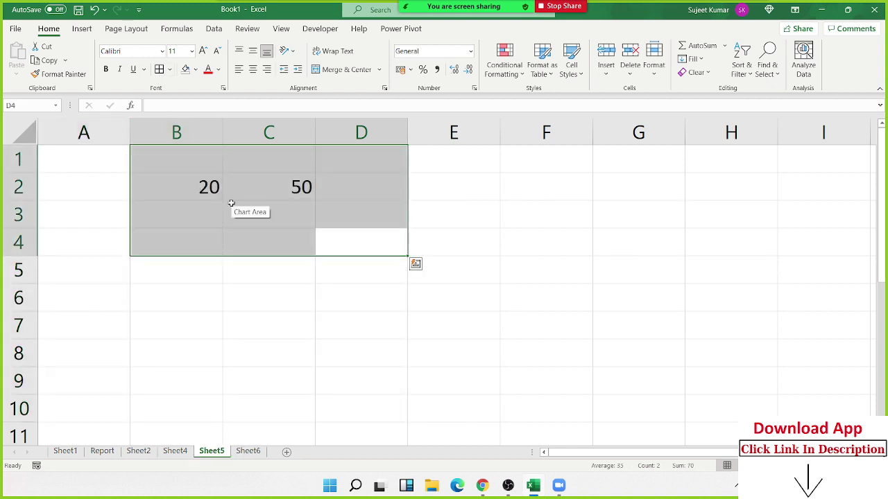
key(Delete)
key(ctrl+Up)
key(Home)
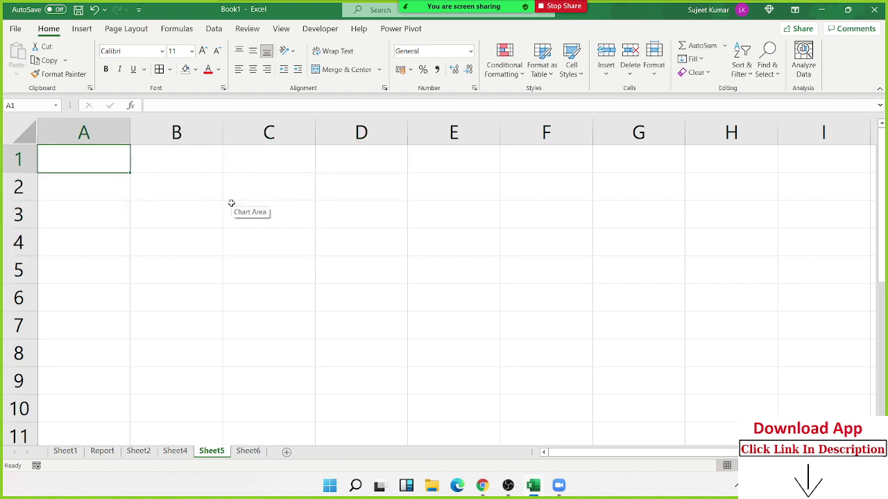
- Type 85, 36, 25, 63, 63, 32, 36, 63 down A1:A8 and autofit column A
text(85)
key(Return)
text(36)
key(Return)
text(25 )
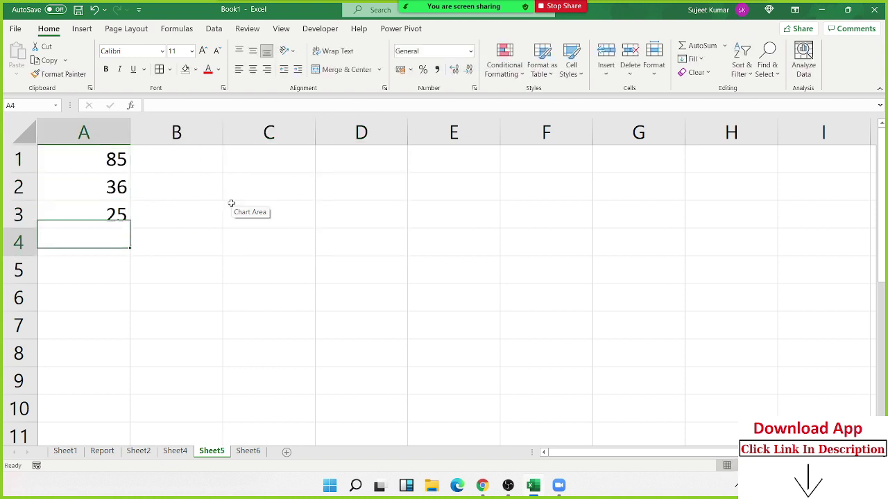
text(63)
key(Return)
text(63)
key(Return)
text(32 )
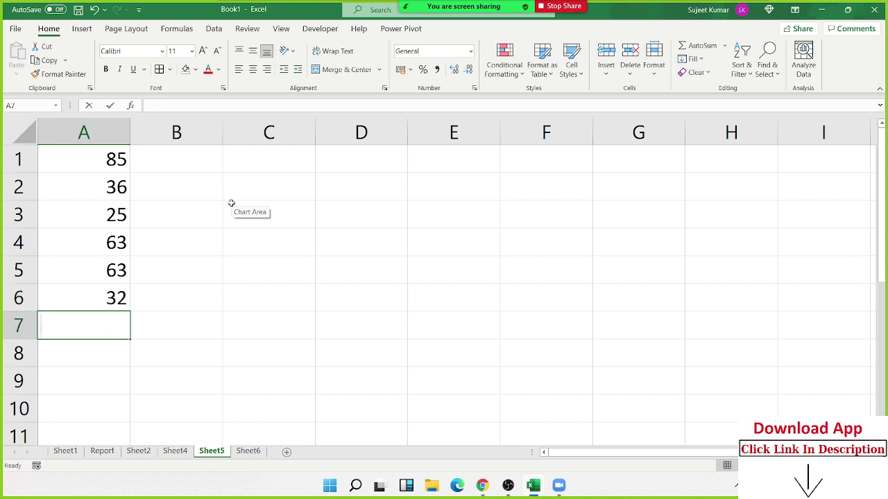
text(36)
key(Return)
text(63)
key(Return)
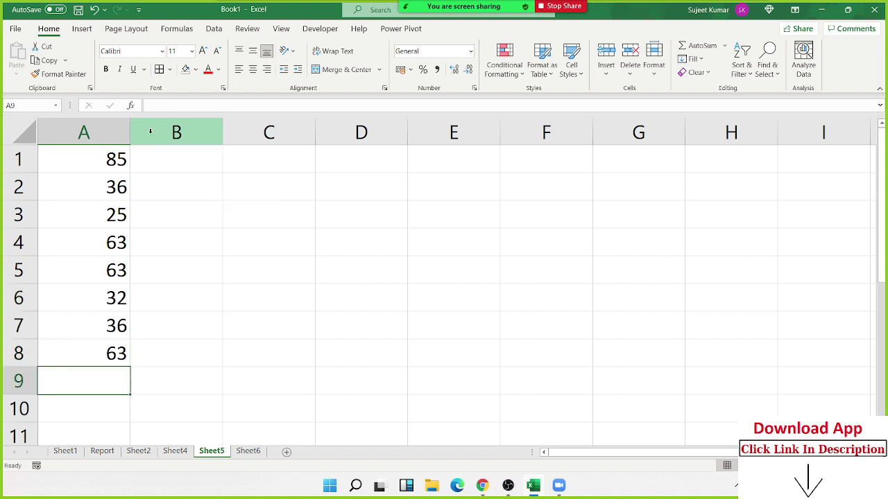
double_click(129, 132)
- Insert a blank column A, shifting the numbers into column B
click(54, 133)
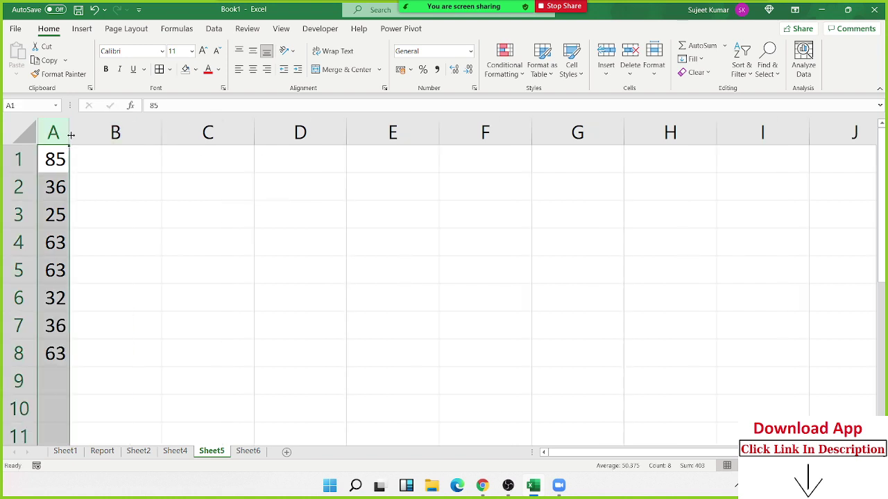
key(ctrl+shift+plus)
click(211, 218)
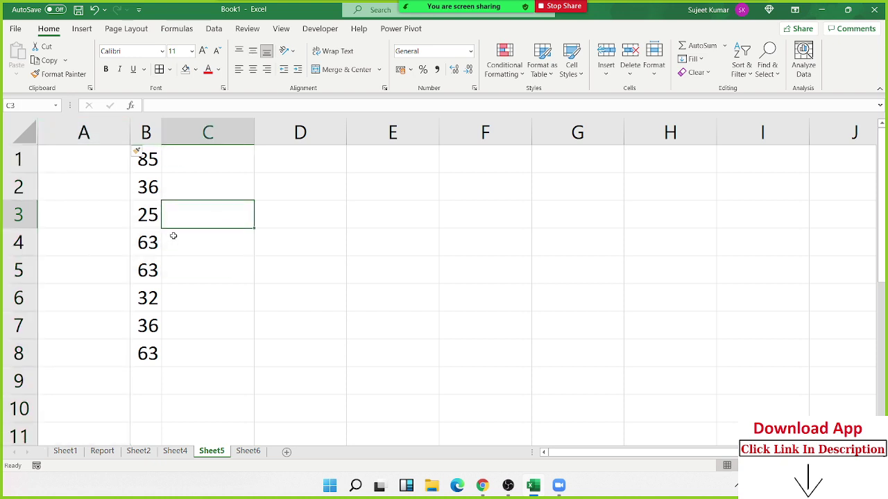
- Select various cells near the data, ending on B3 holding 25
drag(183, 210, 287, 228)
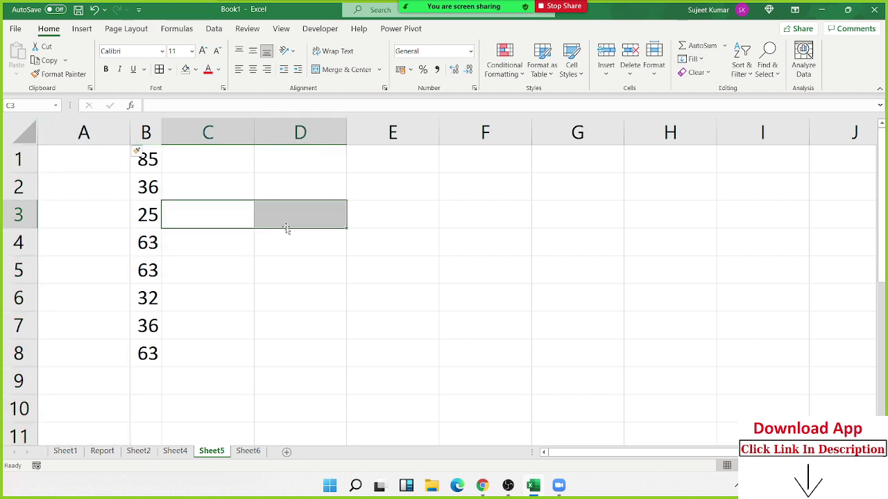
click(157, 216)
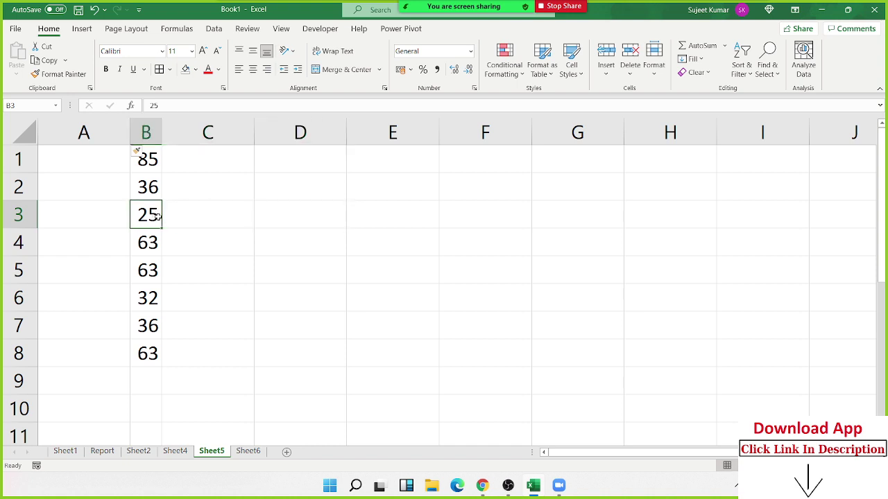
click(179, 270)
click(260, 238)
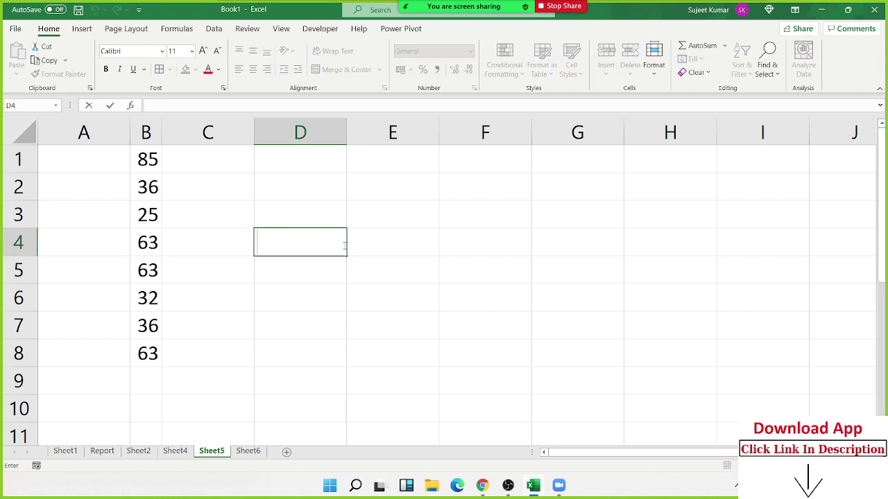
click(455, 247)
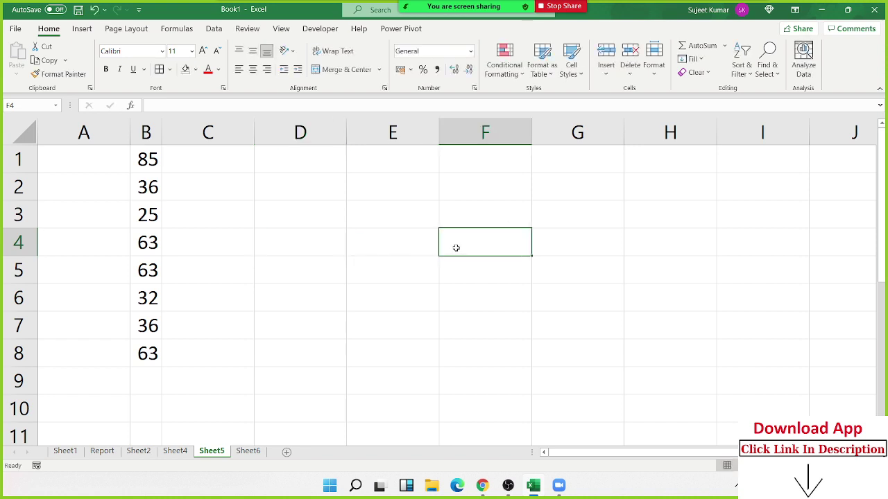
click(136, 221)
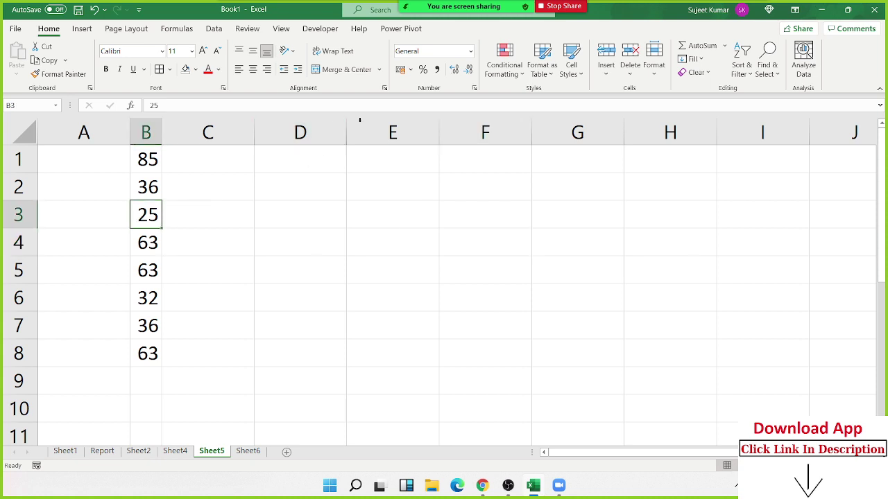
- Give cell B3 (25) a thick red diagonal X border in Format Cells
click(384, 88)
click(605, 101)
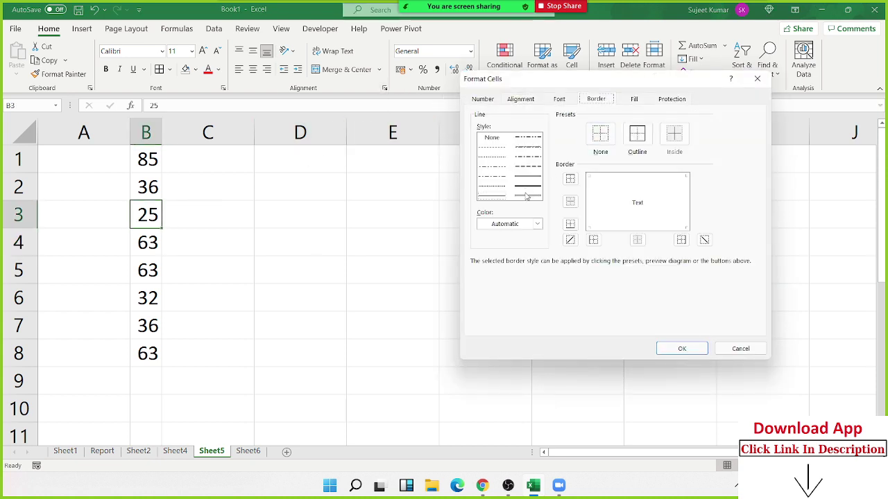
click(537, 223)
click(494, 350)
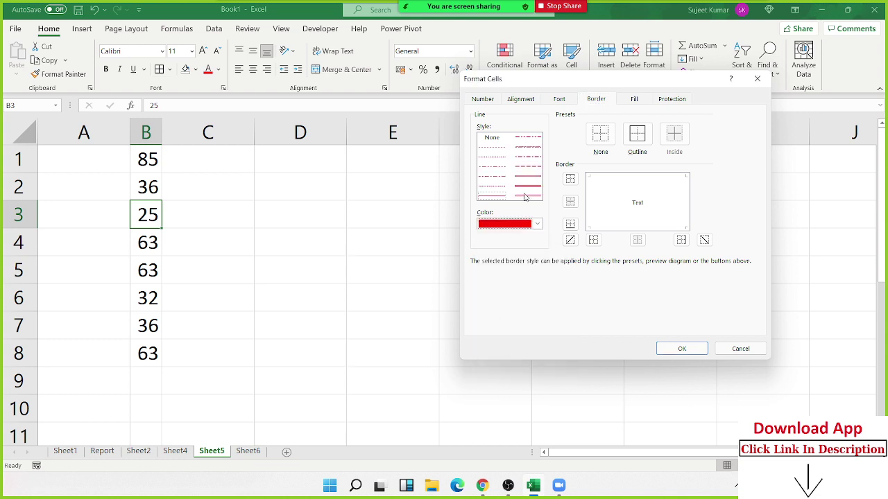
click(527, 186)
click(570, 239)
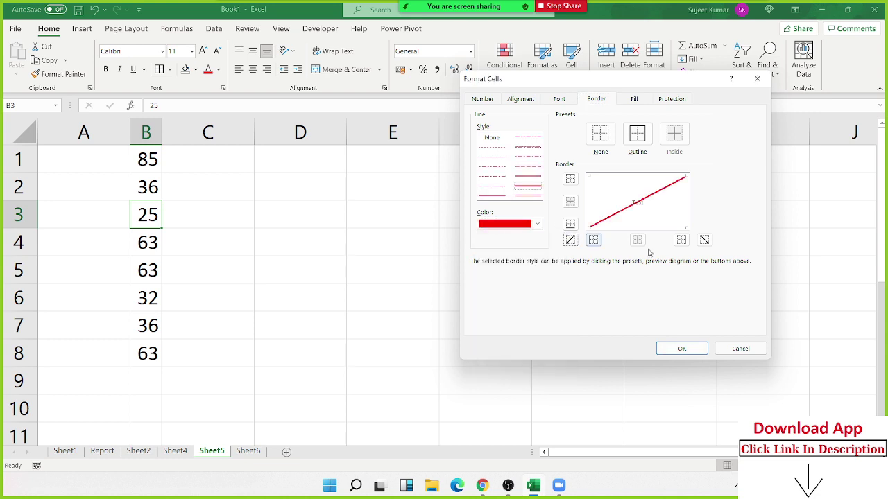
click(704, 240)
click(681, 348)
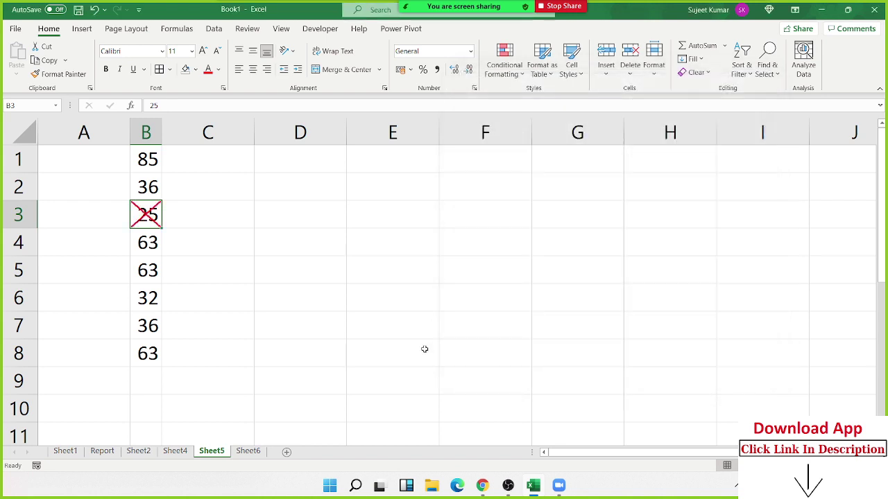
- Repeat the red X border with F4 on B6 (32) and B1 (85)
click(123, 301)
click(140, 294)
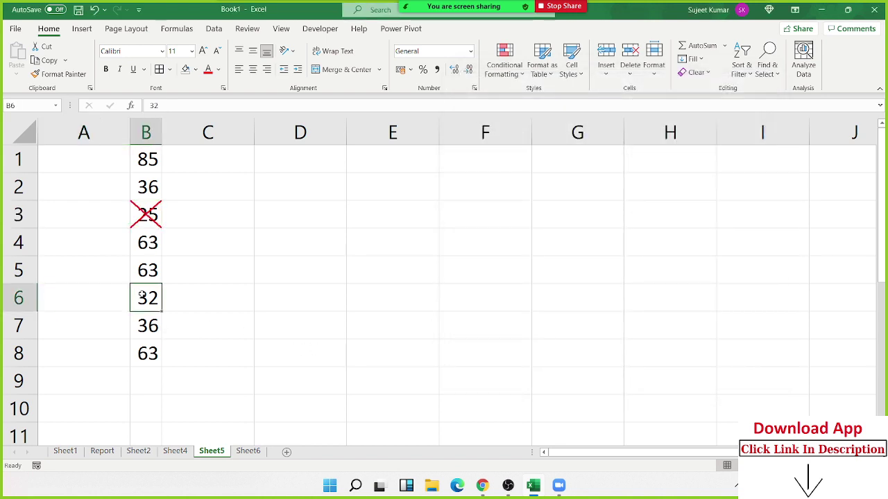
key(F4)
click(154, 167)
key(F4)
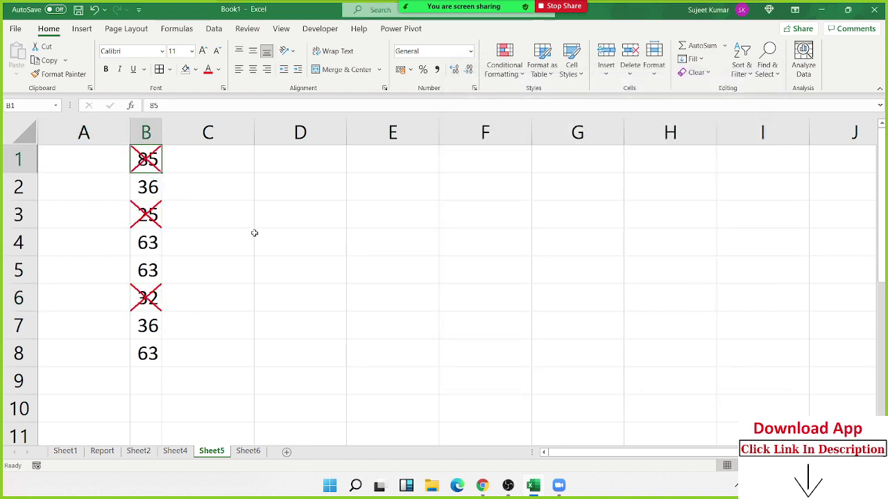
click(263, 242)
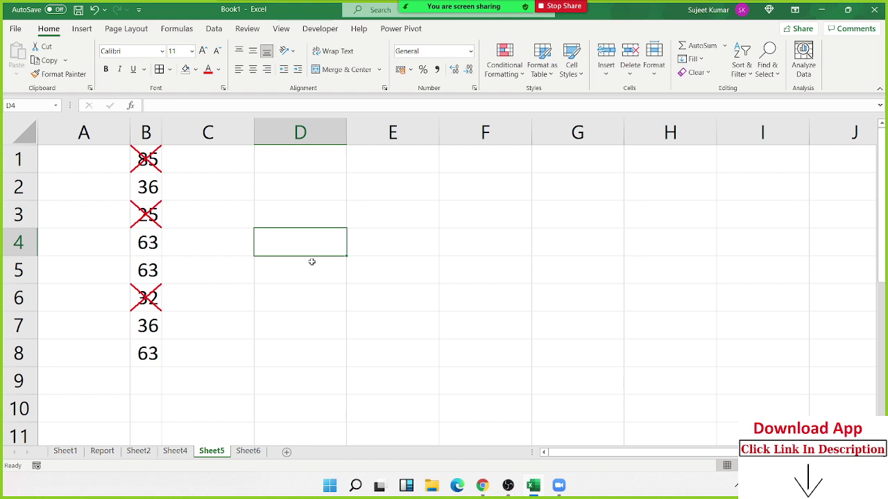
- Review the crossed-out 85 and 25 and nearby cells, then minimize Excel with Windows+D
click(152, 162)
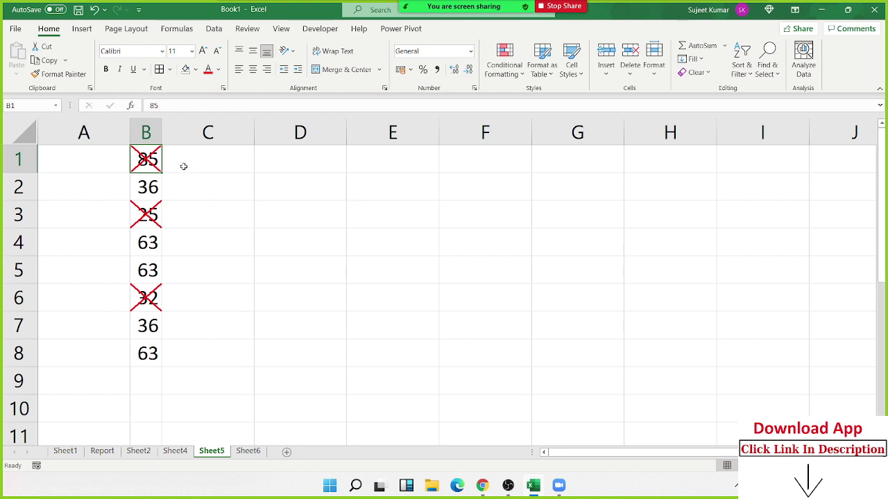
click(158, 218)
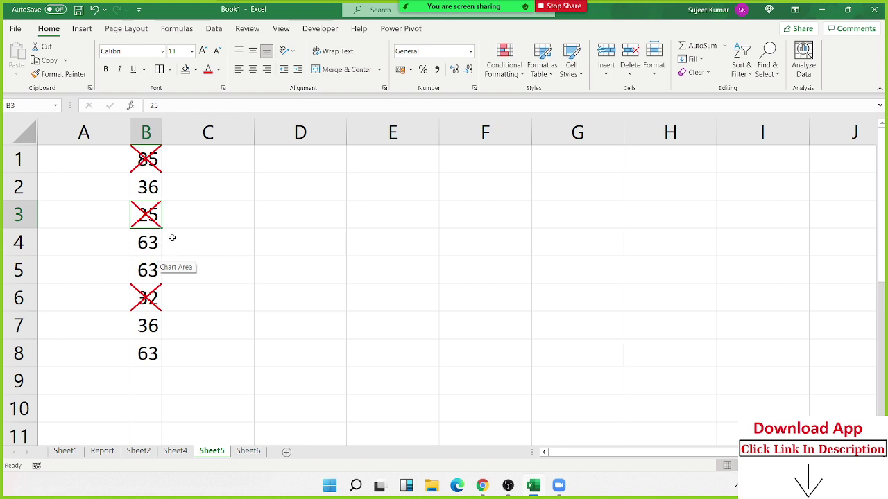
click(171, 228)
click(174, 252)
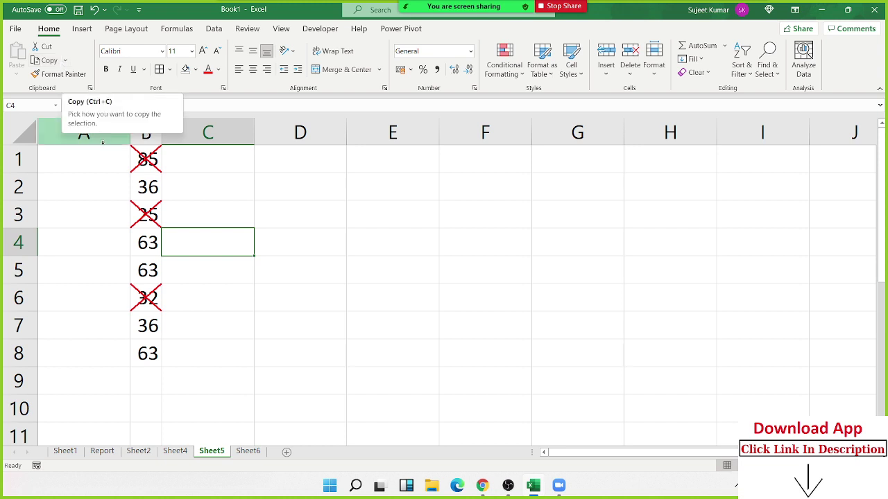
click(140, 188)
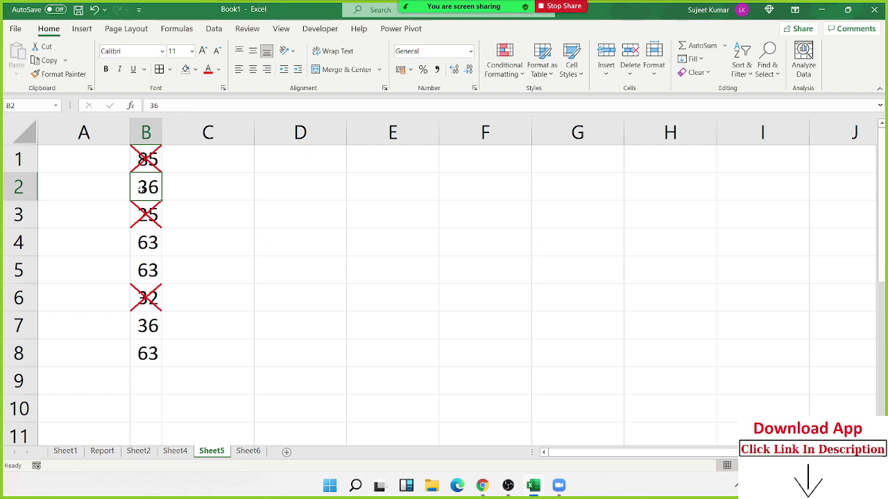
key(super+d)
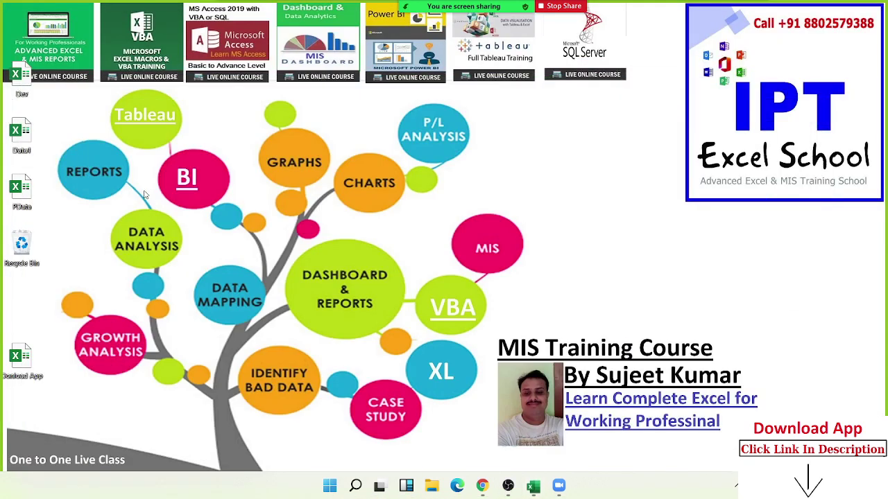